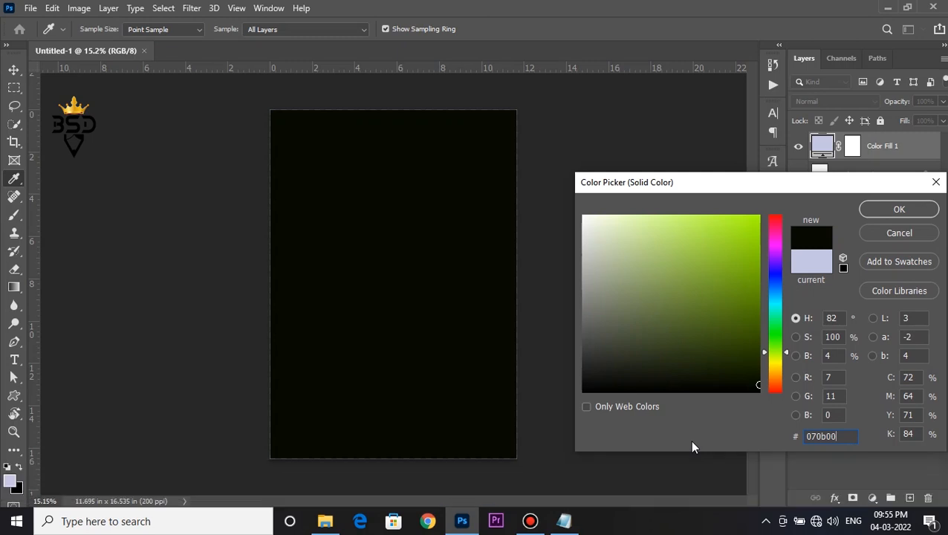
# Step: Apply the #070b00 solid colour fill and place the paint-background-abstract-art image, enlarged to cover the whole canvas
pyautogui.click(885, 210)
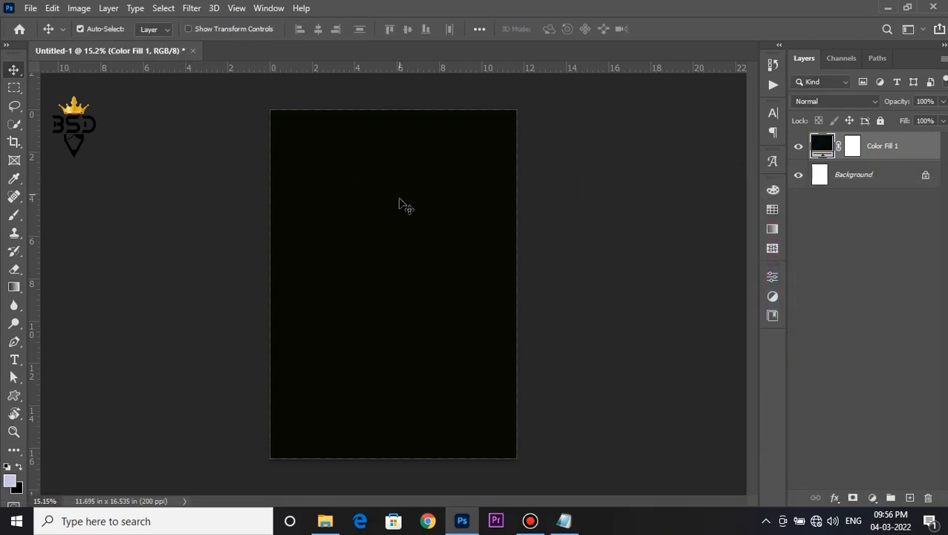
pyautogui.click(325, 521)
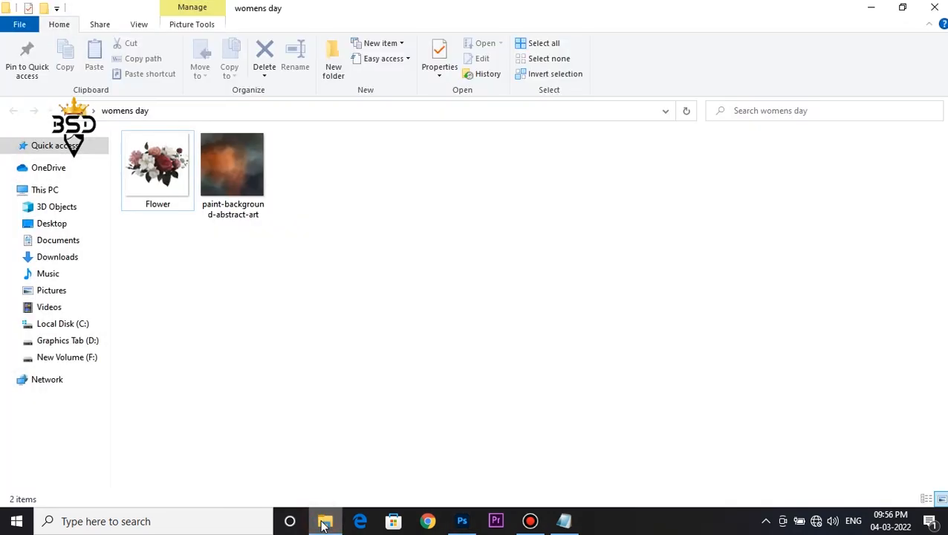
pyautogui.click(230, 188)
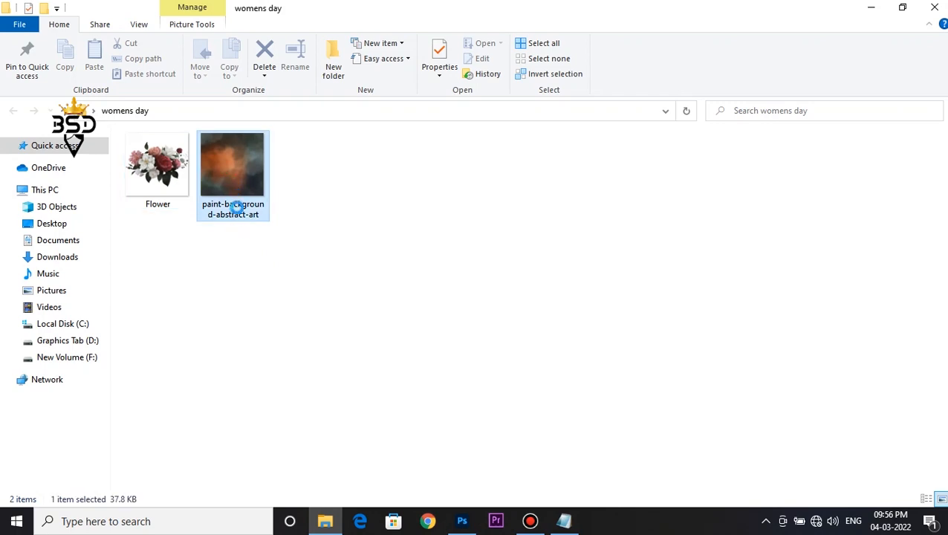
pyautogui.moveTo(232, 185)
pyautogui.mouseDown()
pyautogui.moveTo(290, 288)
pyautogui.moveTo(483, 513)
pyautogui.moveTo(462, 521)
pyautogui.moveTo(435, 312)
pyautogui.moveTo(437, 320)
pyautogui.mouseUp()
pyautogui.scroll(-4, 437, 321)
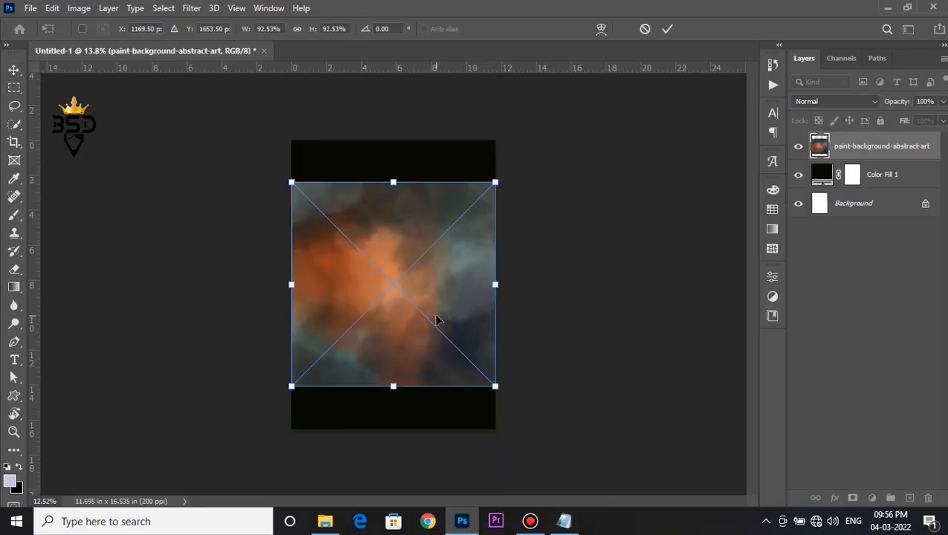
pyautogui.moveTo(477, 199); pyautogui.dragTo(534, 158)
pyautogui.press('Return')
# Step: Set the placed paint background layer to Luminosity blend mode at 30% opacity
pyautogui.click(855, 102)
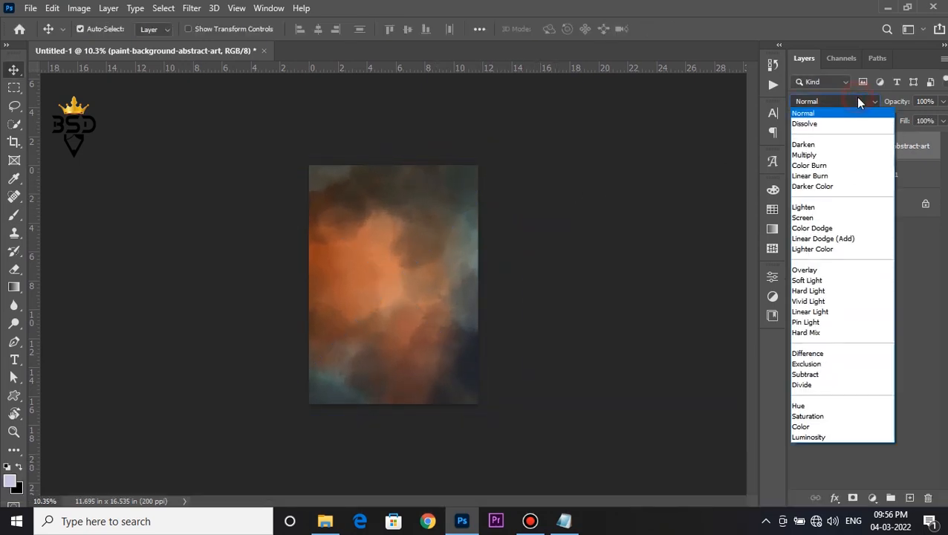
pyautogui.click(826, 437)
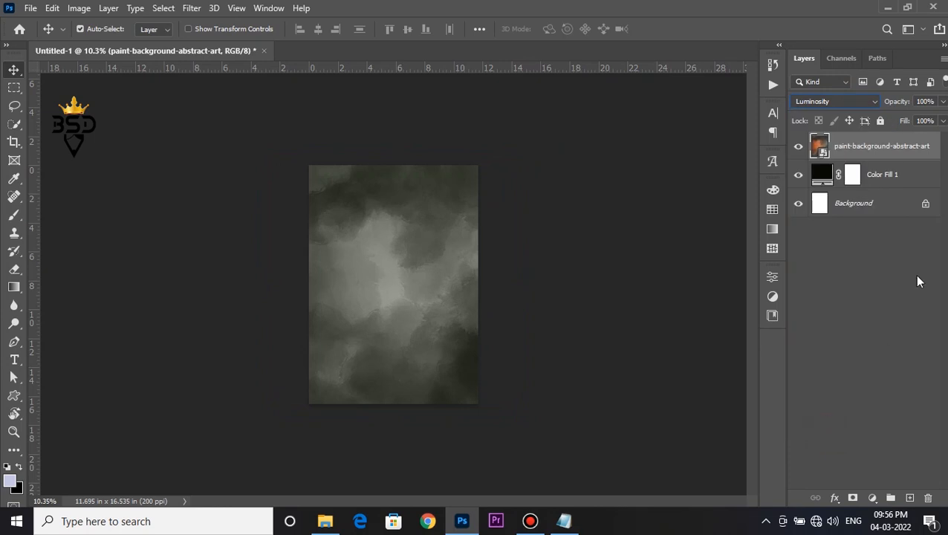
pyautogui.write('30')
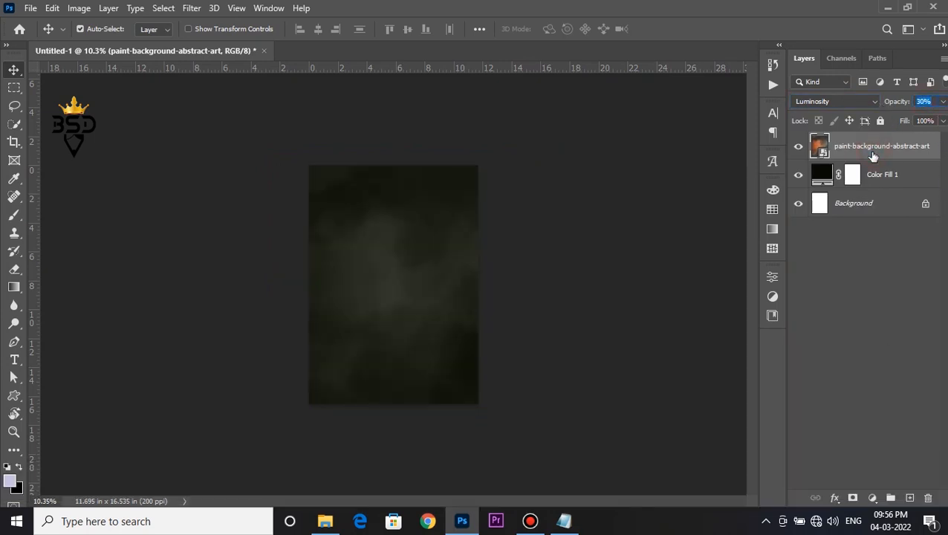
# Step: Duplicate the paint background layer and set the copy's blend mode to Multiply
pyautogui.hotkey('ctrl', 'j')
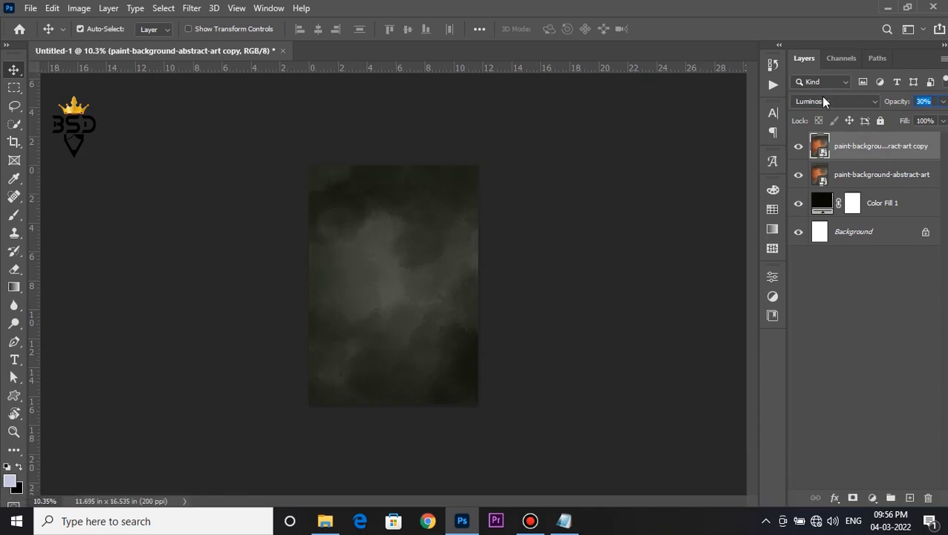
pyautogui.click(823, 101)
pyautogui.click(811, 152)
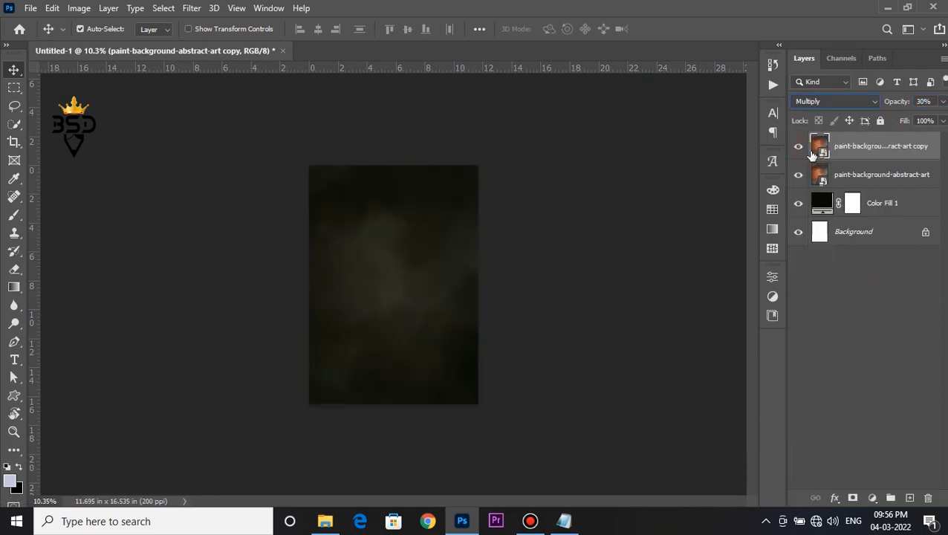
# Step: Set the opacity of the paint background copy to 50%
pyautogui.moveTo(892, 103); pyautogui.dragTo(899, 101)
pyautogui.write('60')
pyautogui.click(848, 155)
pyautogui.click(370, 268)
pyautogui.scroll(4, 376, 264)
pyautogui.click(846, 149)
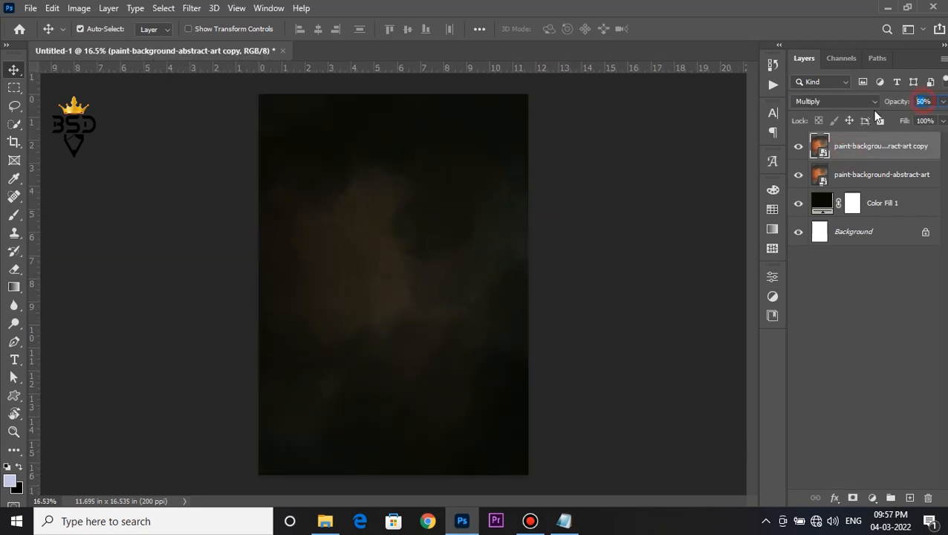
pyautogui.press('KP_5')
pyautogui.press('KP_0')
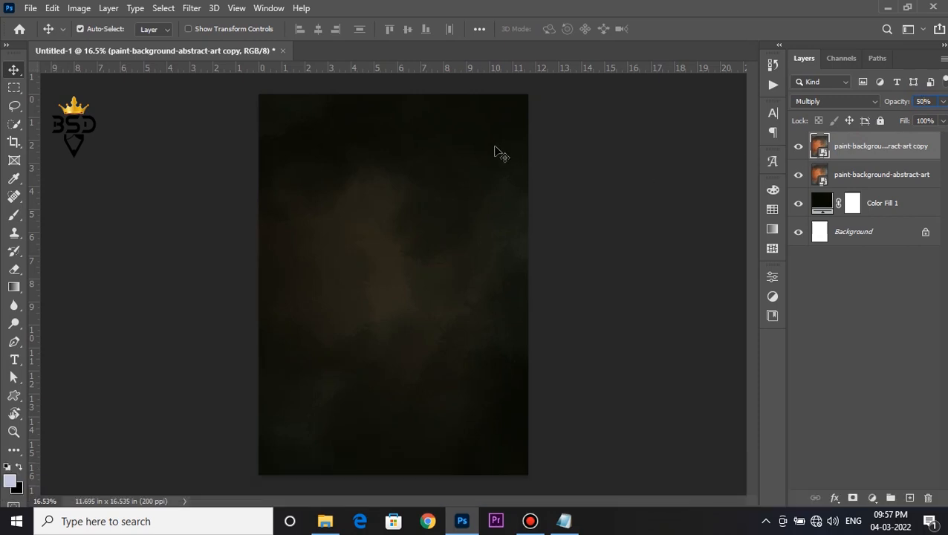
# Step: Add a text layer reading "8" on the canvas and enlarge its font size to 522 pt
pyautogui.scroll(-2, 392, 239)
pyautogui.scroll(1, 391, 237)
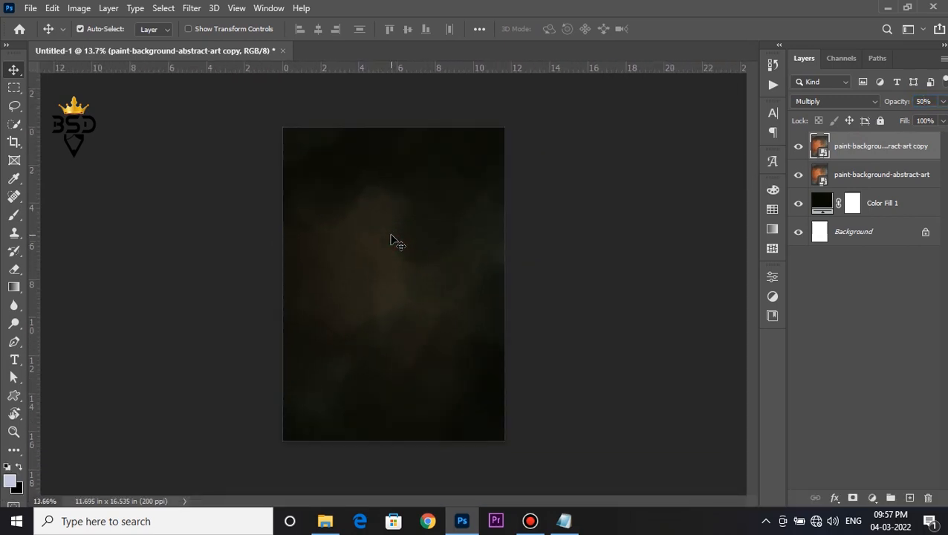
pyautogui.press('t')
pyautogui.click(388, 252)
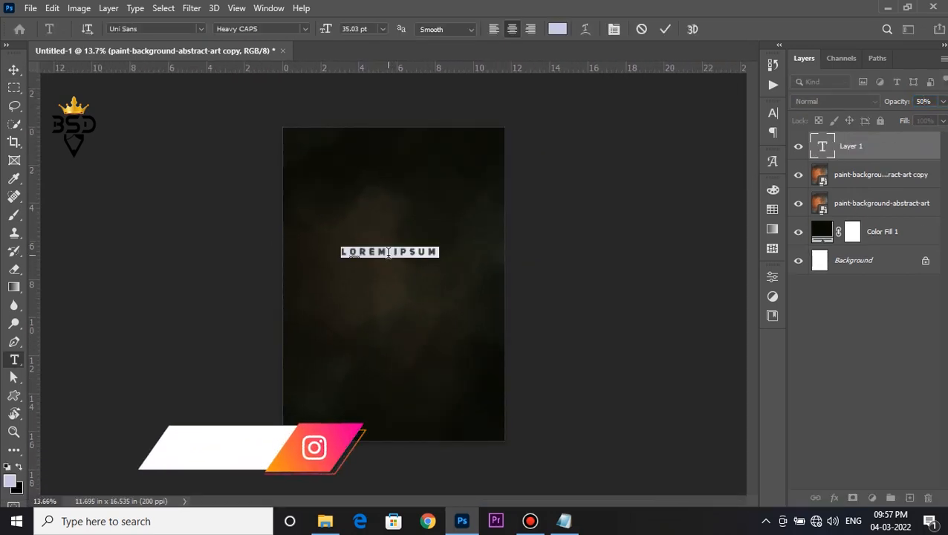
pyautogui.press('KP_8')
pyautogui.scroll(1, 389, 254)
pyautogui.hotkey('ctrl', 'a')
pyautogui.click(324, 26)
pyautogui.moveTo(336, 28); pyautogui.dragTo(667, 70)
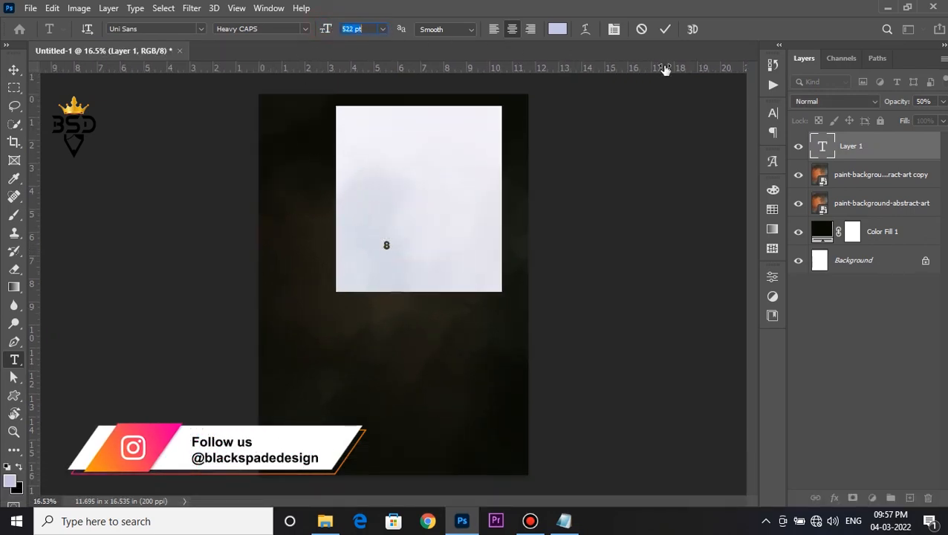
# Step: Change the font of the "8" to Xhers Alove
pyautogui.click(614, 29)
pyautogui.click(690, 134)
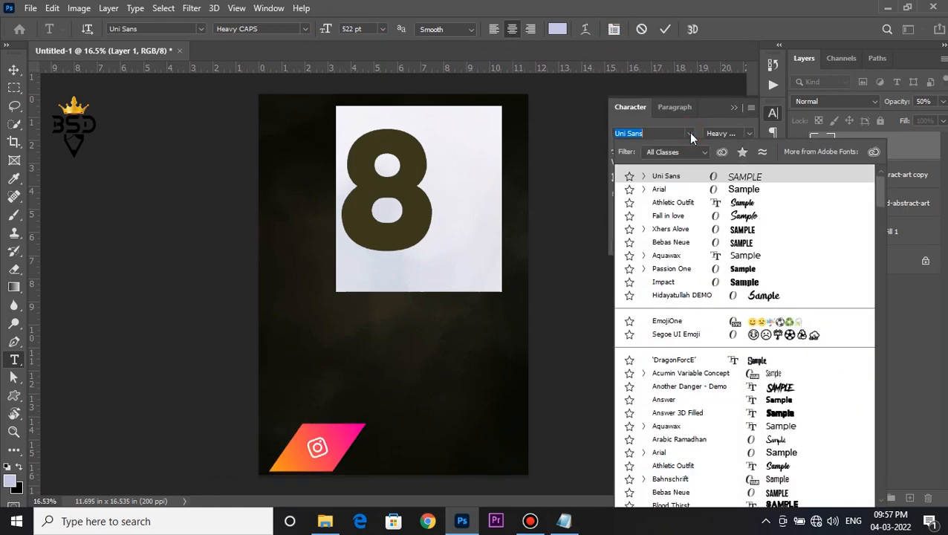
pyautogui.click(676, 230)
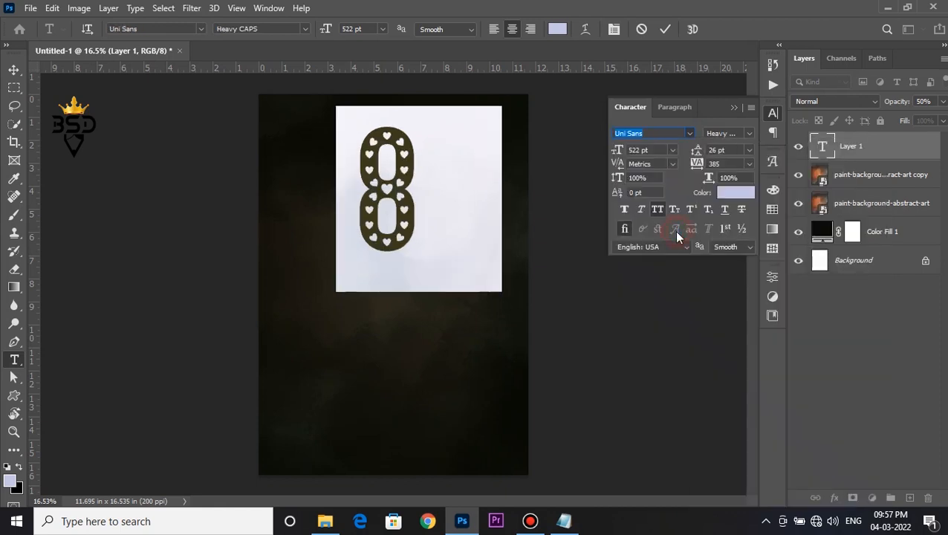
# Step: Set the "8" to a font size of 934 pt with 85% vertical scale and commit the text
pyautogui.moveTo(618, 150); pyautogui.dragTo(832, 170)
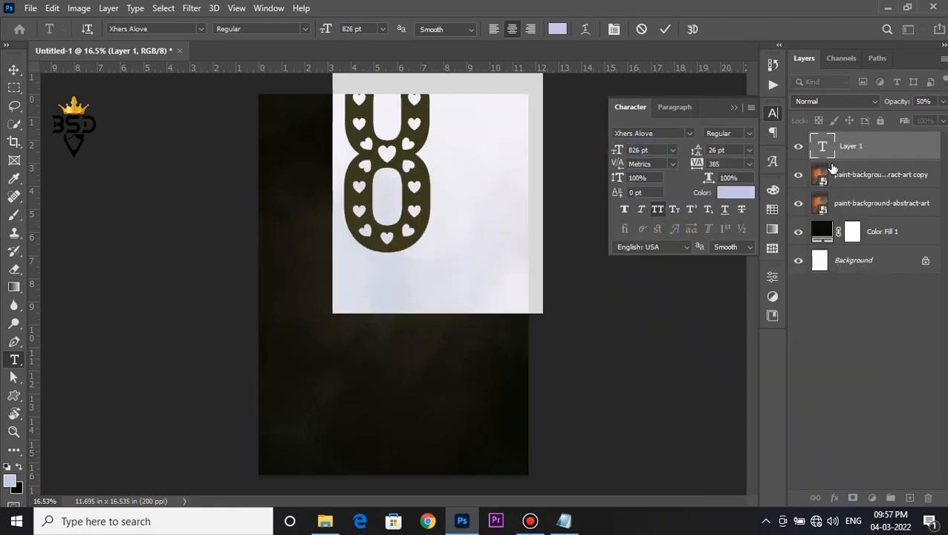
pyautogui.click(641, 177)
pyautogui.write('85')
pyautogui.press('Return')
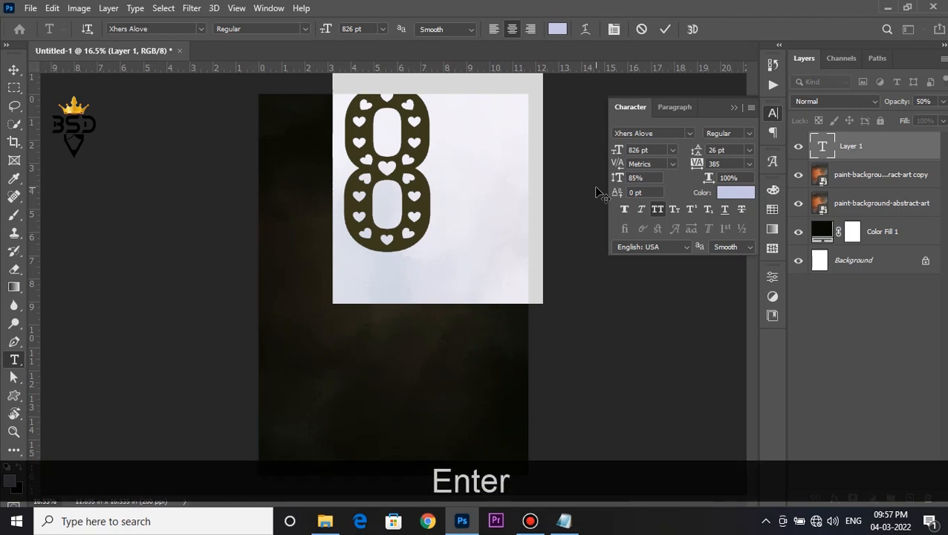
pyautogui.moveTo(614, 149); pyautogui.dragTo(690, 148)
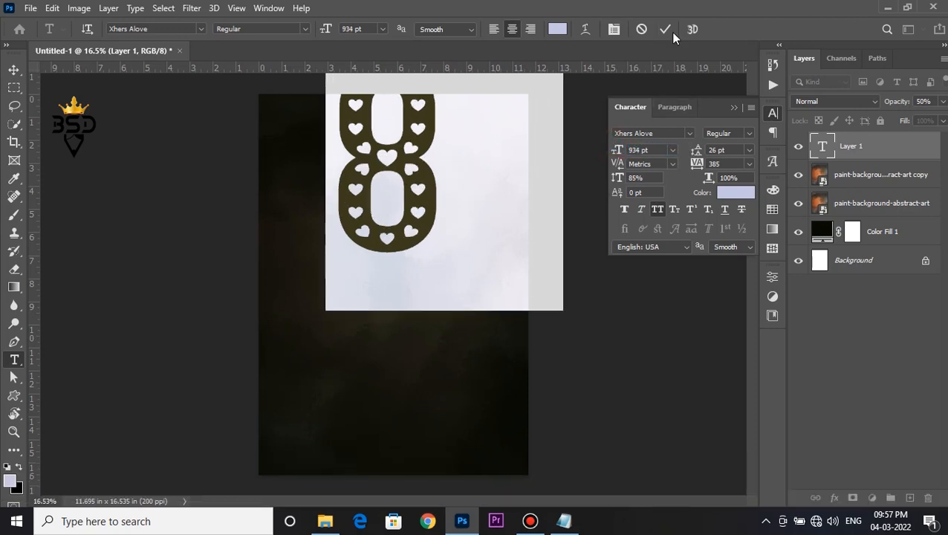
pyautogui.click(667, 30)
# Step: Move the "8" down fully onto the canvas and scale it proportionally to about 134%
pyautogui.press('v')
pyautogui.moveTo(427, 208); pyautogui.dragTo(433, 278)
pyautogui.press('ctrl')
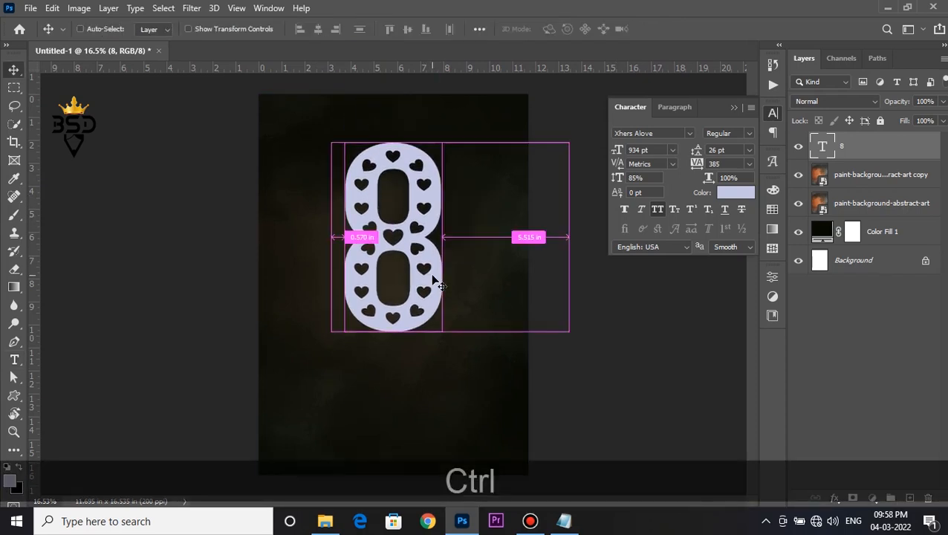
pyautogui.hotkey('ctrl', 't')
pyautogui.scroll(-4, 436, 170)
pyautogui.moveTo(503, 176); pyautogui.dragTo(529, 147)
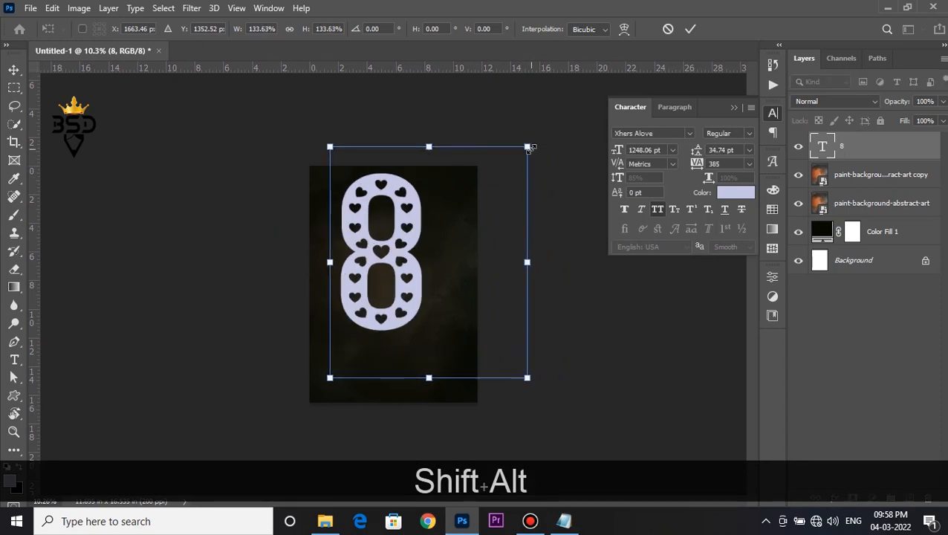
pyautogui.press('Return')
# Step: Centre the enlarged "8" on the canvas and nudge it slightly upward
pyautogui.scroll(3, 410, 265)
pyautogui.moveTo(423, 270); pyautogui.dragTo(437, 306)
pyautogui.scroll(3, 409, 267)
pyautogui.scroll(-3, 408, 265)
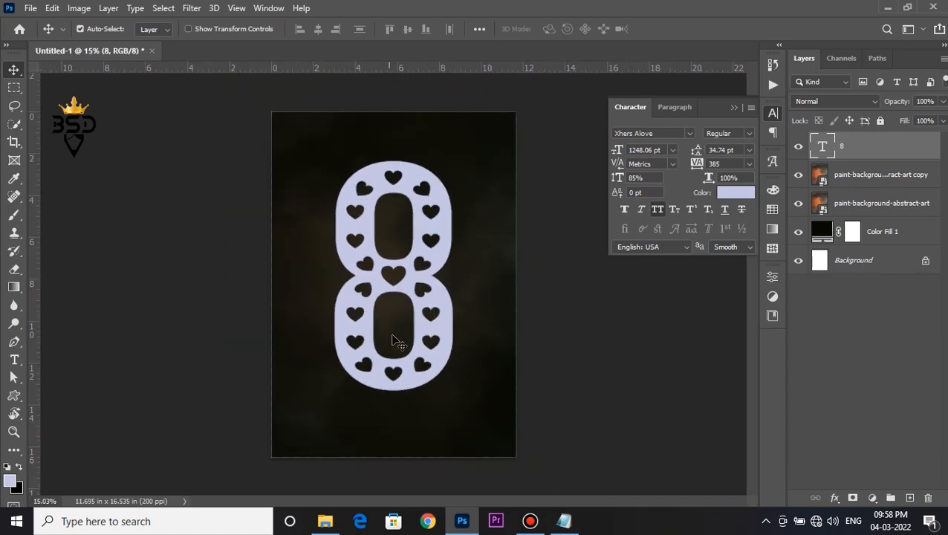
pyautogui.scroll(2, 390, 332)
pyautogui.press('space')
pyautogui.scroll(-1, 408, 326)
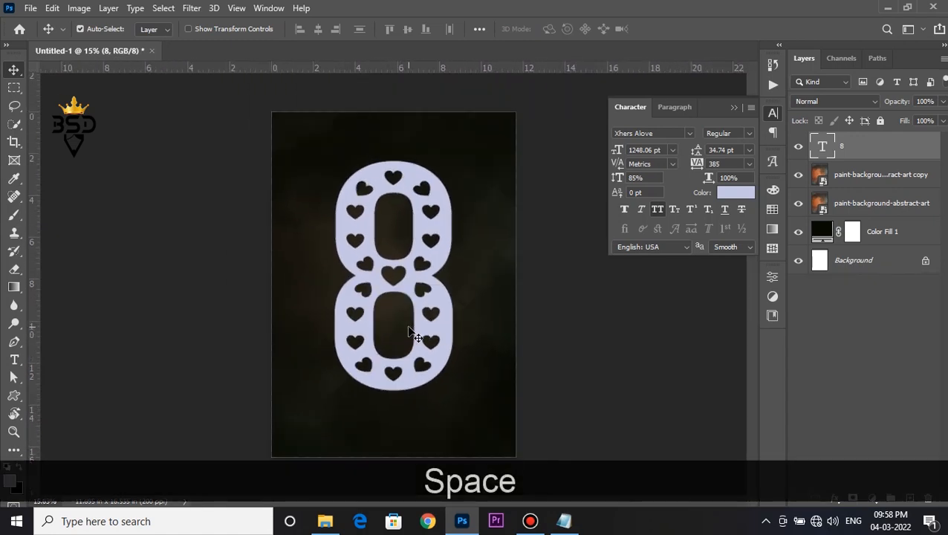
pyautogui.press('Up')
pyautogui.press('Up')
pyautogui.press('Up')
pyautogui.press('Up')
pyautogui.press('Up')
pyautogui.press('Up')
# Step: Add a gold linear Gradient Overlay to the "8" layer
pyautogui.scroll(2, 375, 223)
pyautogui.press('space')
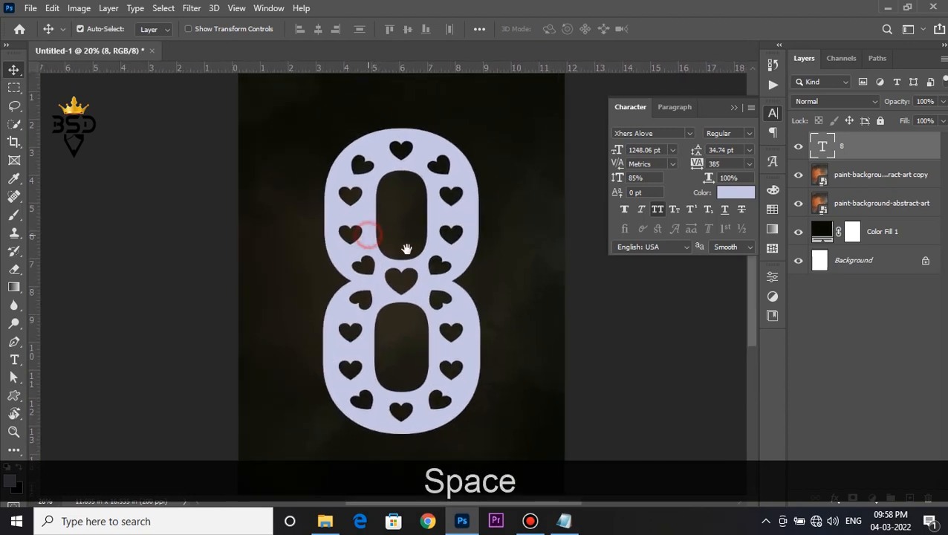
pyautogui.scroll(3, 409, 246)
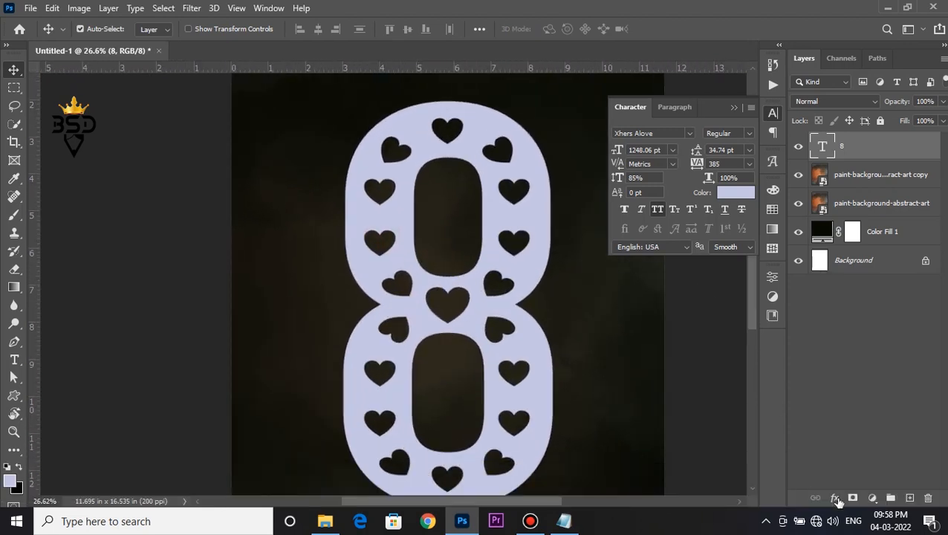
pyautogui.click(835, 499)
pyautogui.click(852, 455)
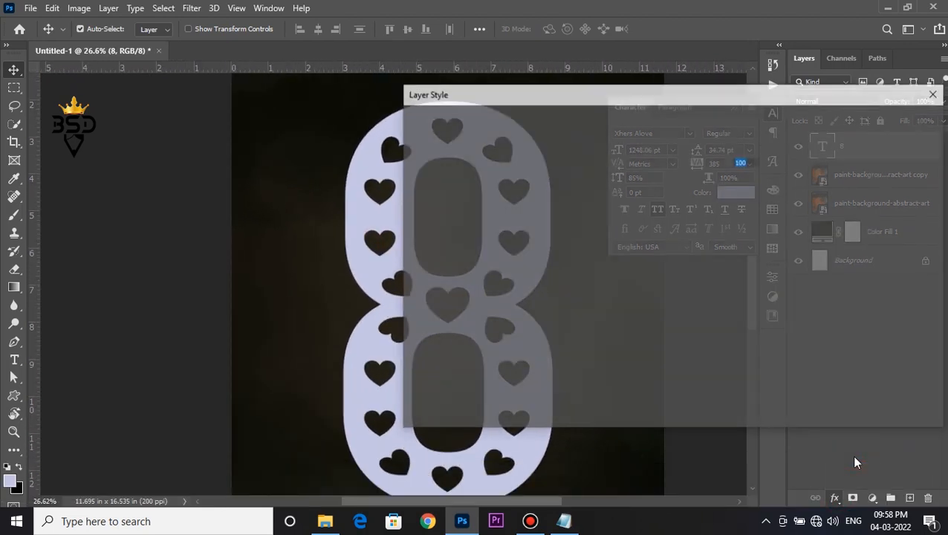
pyautogui.moveTo(521, 99); pyautogui.dragTo(656, 99)
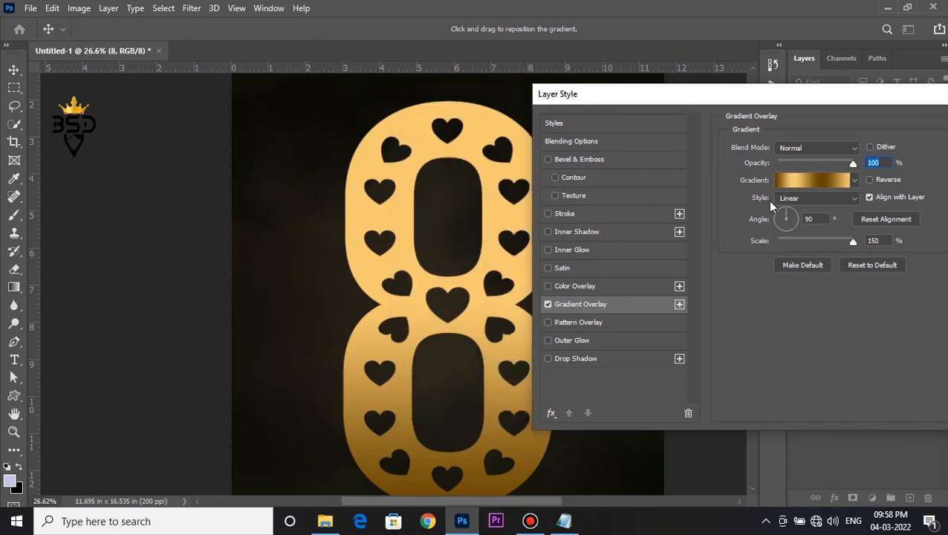
# Step: Browse the Adoralyna Metal Gradients presets for the overlay, keeping the current gold gradient
pyautogui.click(783, 185)
pyautogui.scroll(-5, 711, 215)
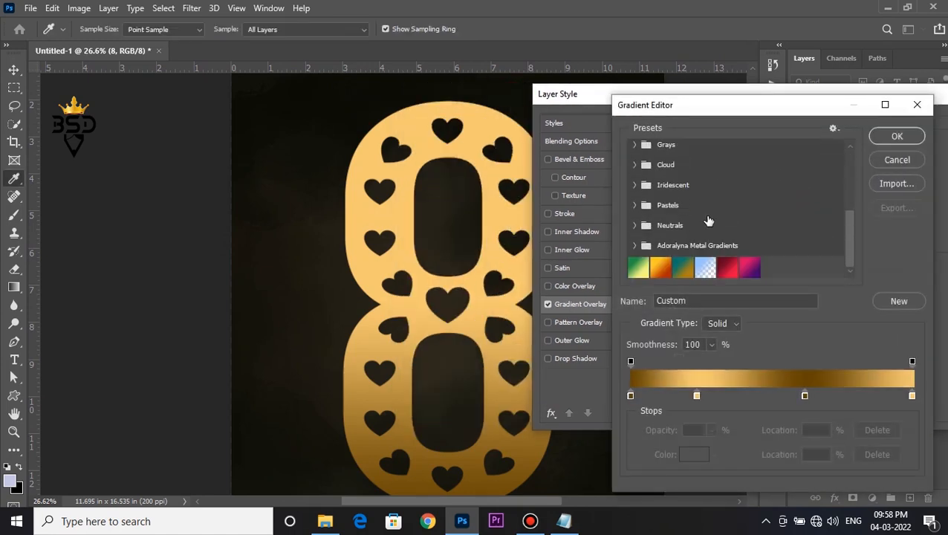
pyautogui.click(635, 246)
pyautogui.scroll(-3, 699, 238)
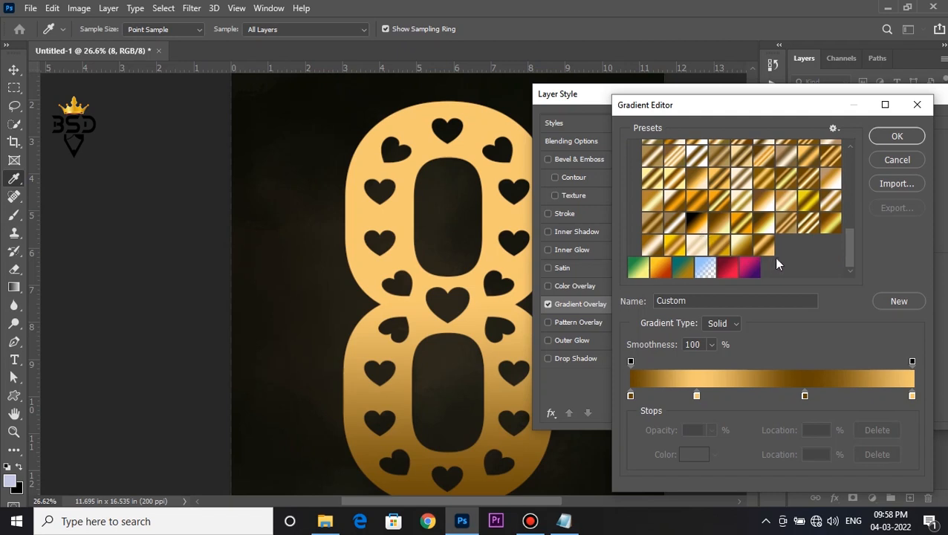
pyautogui.click(895, 134)
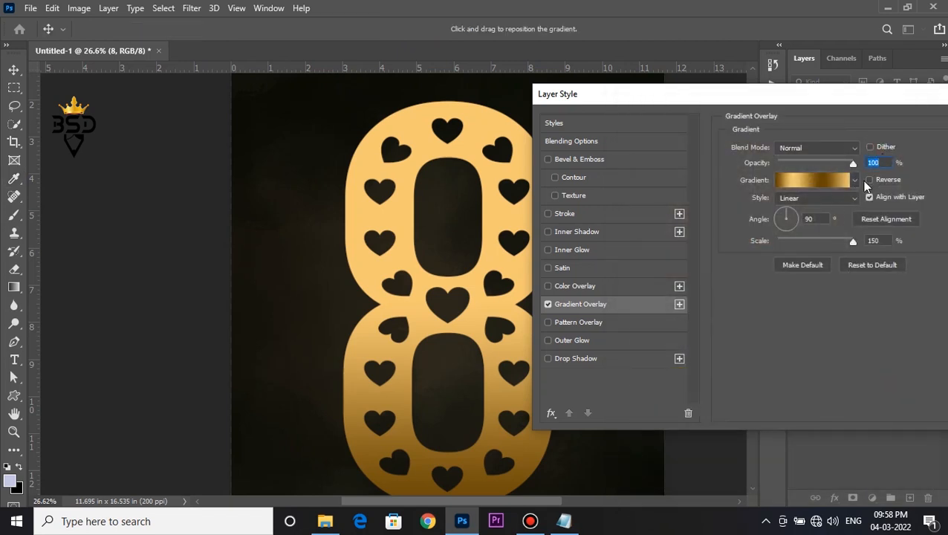
# Step: Shift the gradient overlay upward on the "8" and set its scale to 150%
pyautogui.click(826, 239)
pyautogui.moveTo(828, 102); pyautogui.dragTo(733, 99)
pyautogui.moveTo(404, 258); pyautogui.dragTo(409, 131)
pyautogui.moveTo(379, 360); pyautogui.dragTo(405, 190)
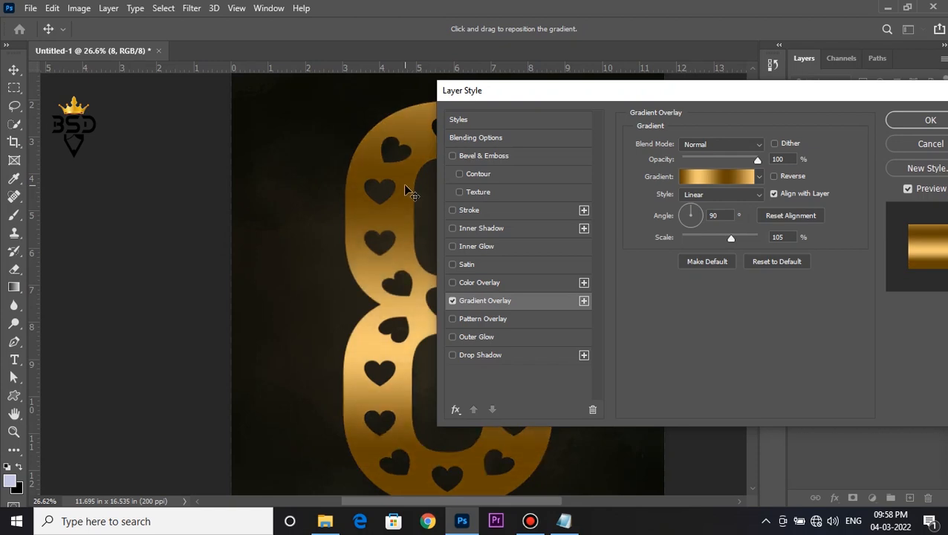
pyautogui.click(746, 237)
pyautogui.moveTo(567, 90); pyautogui.dragTo(667, 101)
pyautogui.moveTo(849, 249); pyautogui.dragTo(853, 249)
pyautogui.moveTo(496, 359); pyautogui.dragTo(499, 322)
pyautogui.moveTo(853, 252); pyautogui.dragTo(860, 250)
# Step: Move the overlay gradient's second dark brown colour stop to location 76% and apply the gradient
pyautogui.moveTo(711, 101); pyautogui.dragTo(601, 74)
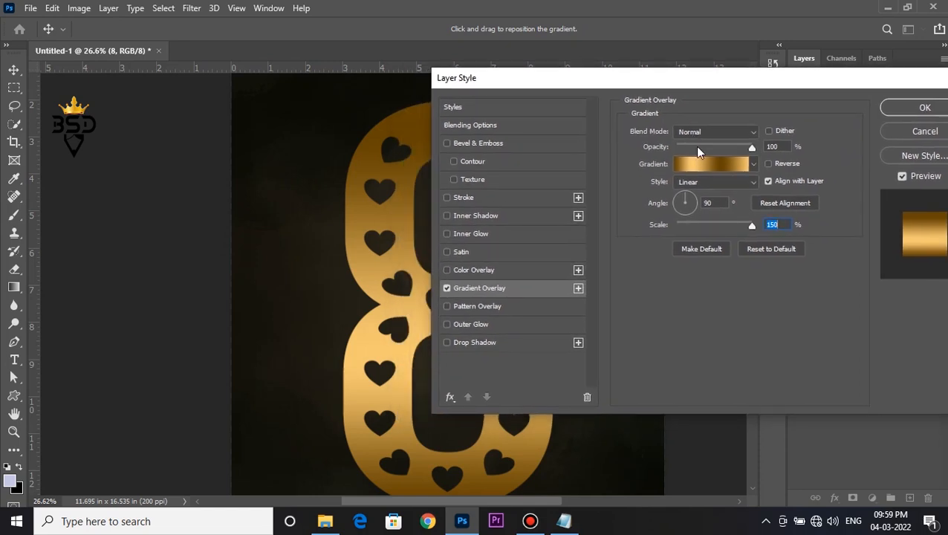
pyautogui.click(700, 167)
pyautogui.moveTo(803, 397); pyautogui.dragTo(847, 403)
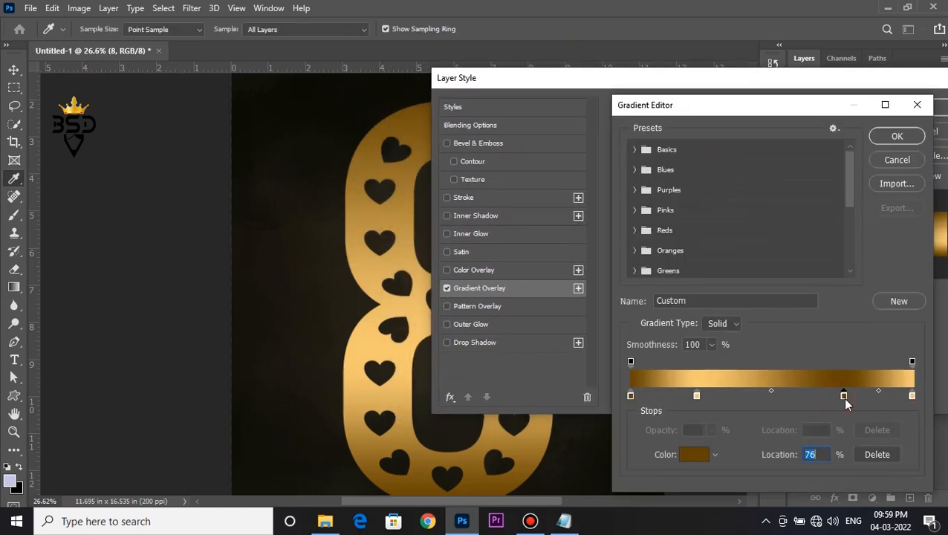
pyautogui.click(896, 138)
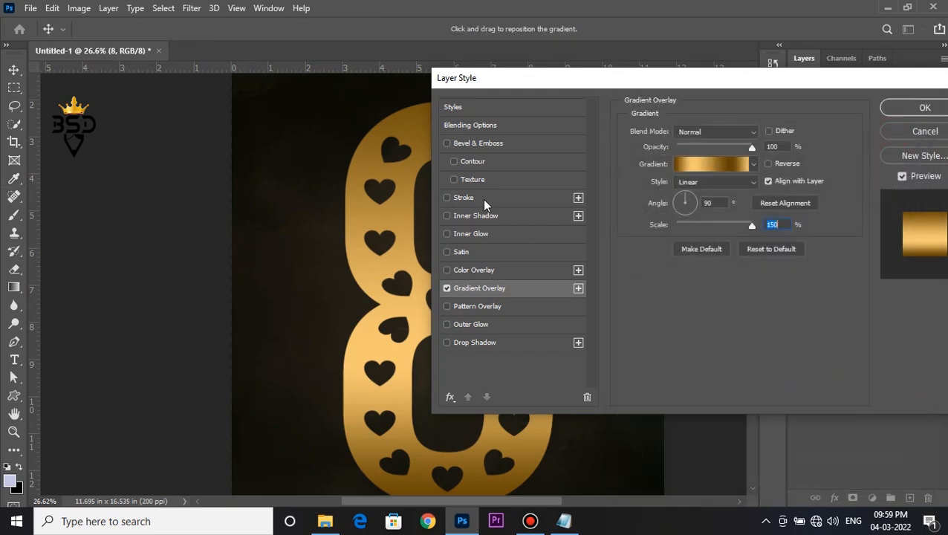
# Step: Add an 18 px inside stroke with a gold gradient fill to the "8"
pyautogui.click(461, 197)
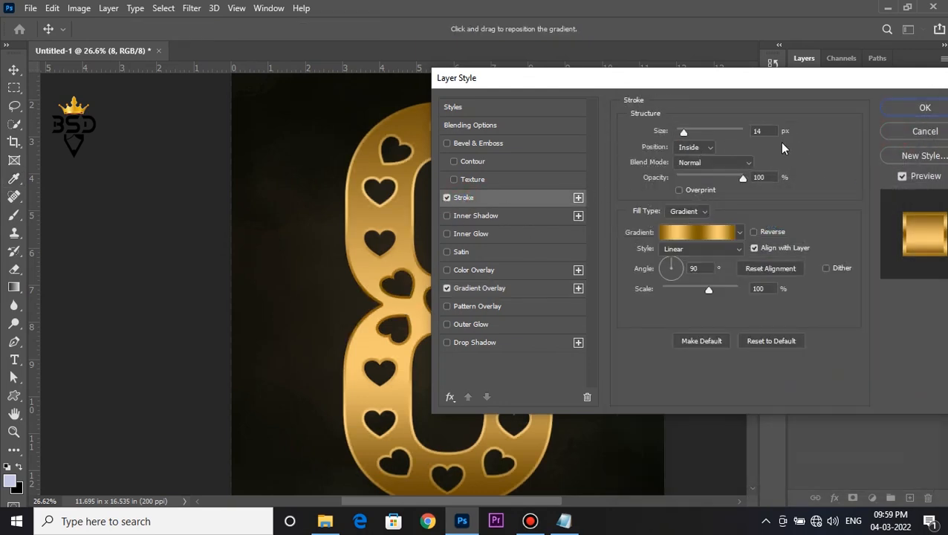
pyautogui.doubleClick(766, 130)
pyautogui.write('18')
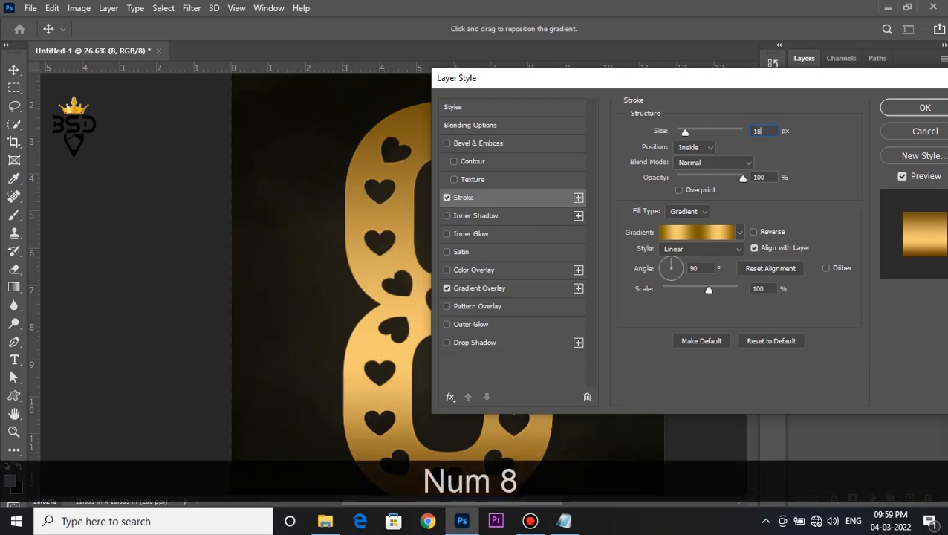
pyautogui.click(693, 211)
pyautogui.click(693, 212)
# Step: Give the "8" an Inner Shadow with 76% opacity and 49% choke, plus a Drop Shadow with a size of 35 px
pyautogui.click(470, 218)
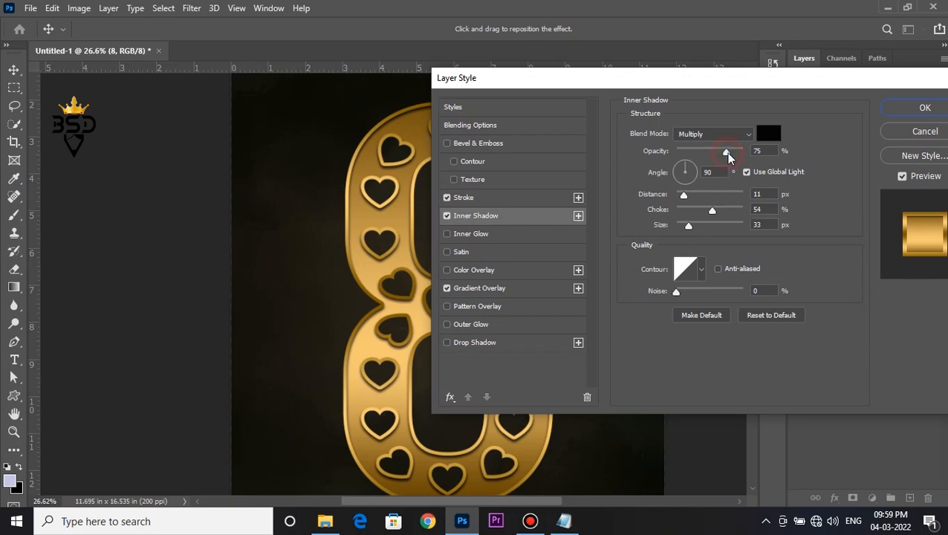
pyautogui.moveTo(712, 212); pyautogui.dragTo(709, 212)
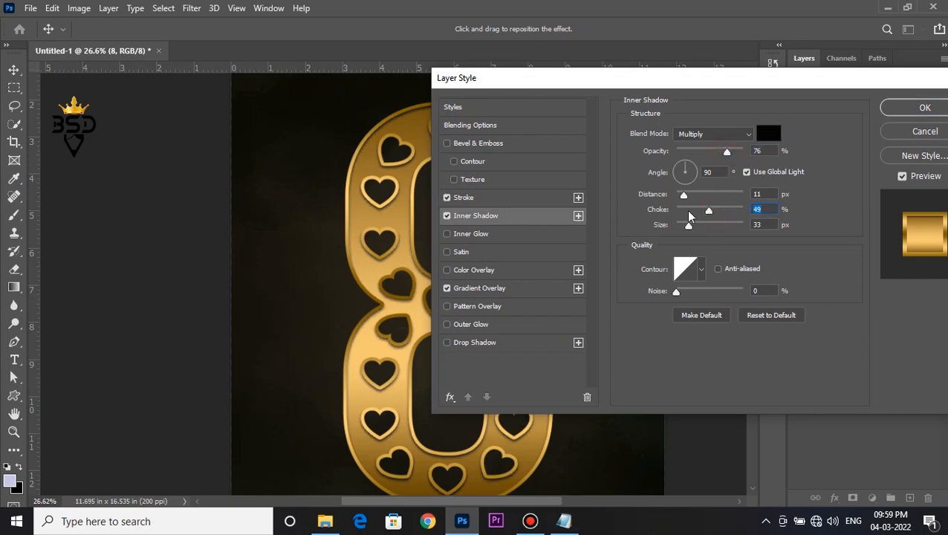
pyautogui.click(480, 343)
pyautogui.scroll(5, 380, 364)
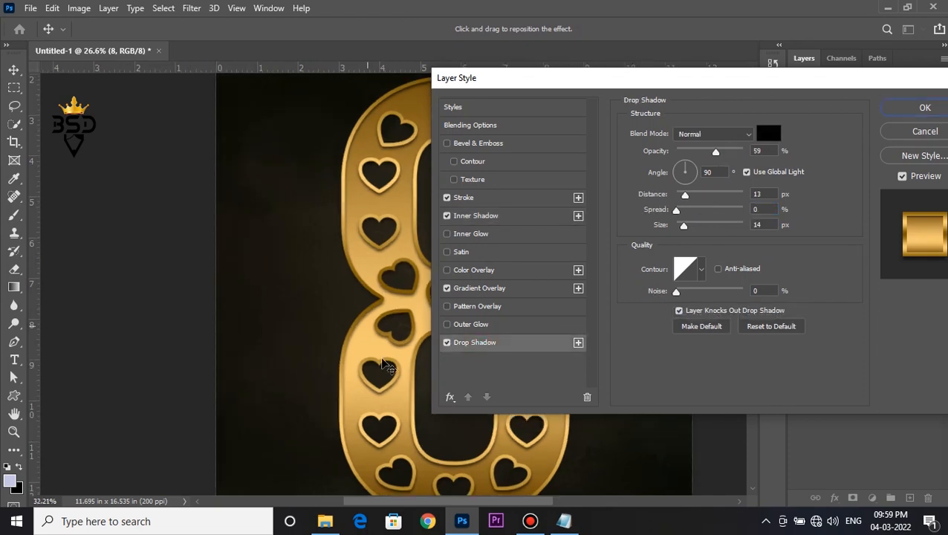
pyautogui.moveTo(692, 225); pyautogui.dragTo(692, 223)
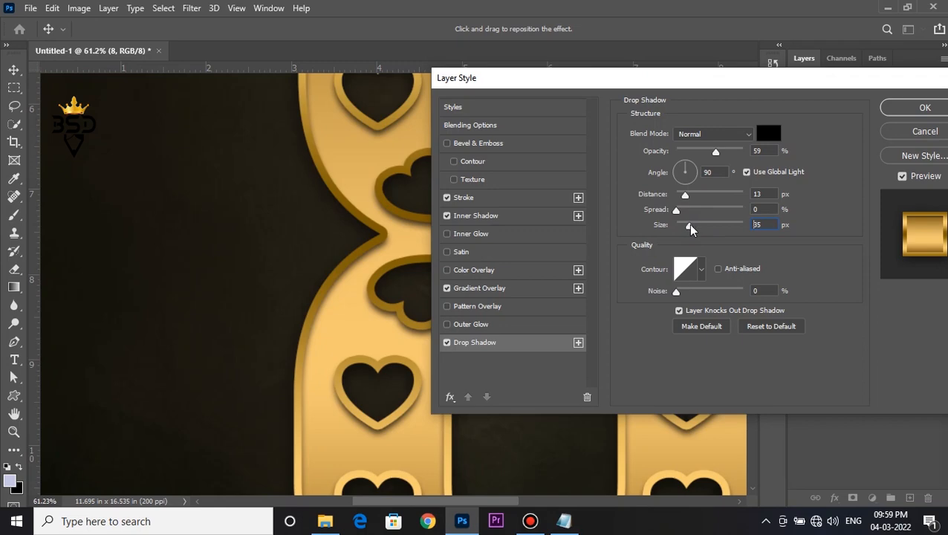
pyautogui.click(904, 109)
pyautogui.scroll(-6, 539, 229)
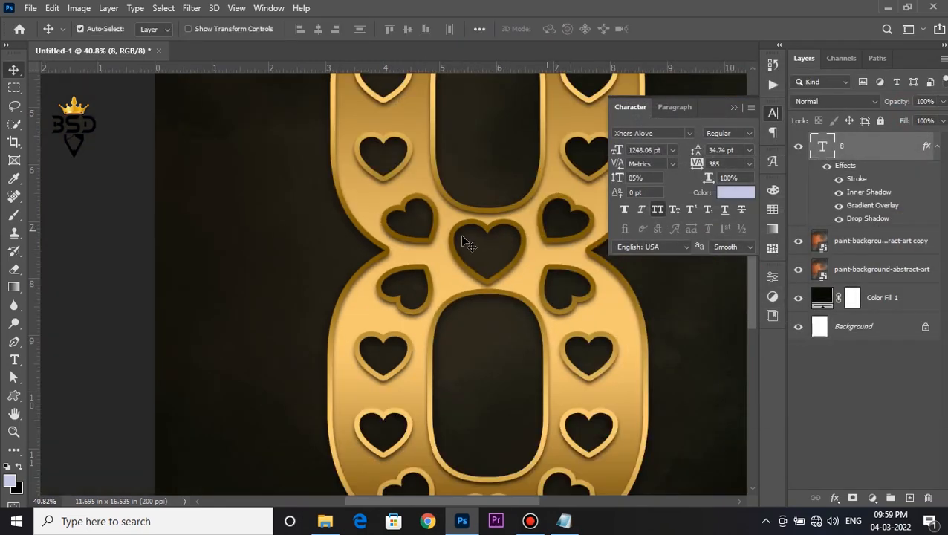
pyautogui.scroll(1, 444, 238)
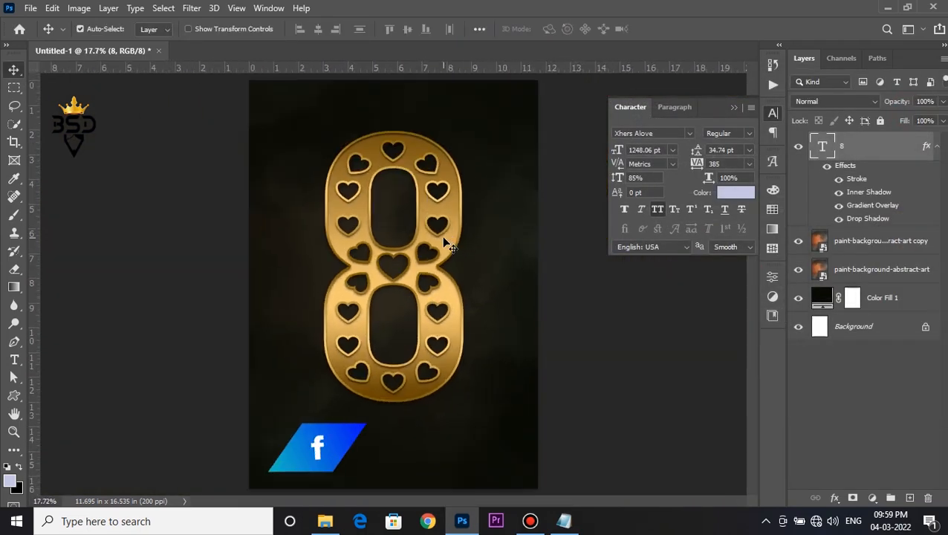
pyautogui.scroll(-3, 444, 239)
pyautogui.scroll(2, 444, 239)
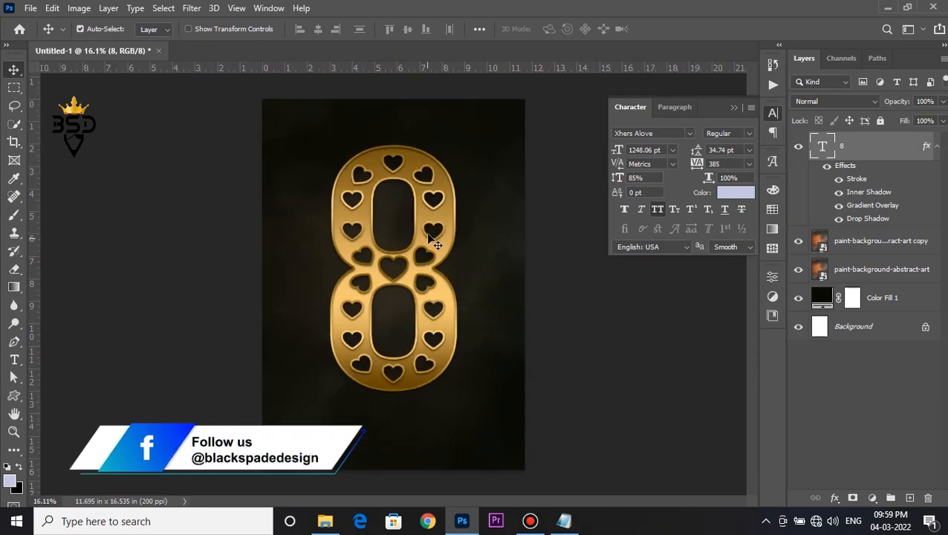
pyautogui.click(939, 159)
# Step: Place the Flower image from the file folder over the lower part of the "8", scaled to 112.83%
pyautogui.click(325, 524)
pyautogui.click(157, 168)
pyautogui.moveTo(154, 159); pyautogui.dragTo(430, 366)
pyautogui.scroll(2, 405, 265)
pyautogui.scroll(-2, 430, 366)
pyautogui.moveTo(447, 300); pyautogui.dragTo(466, 299)
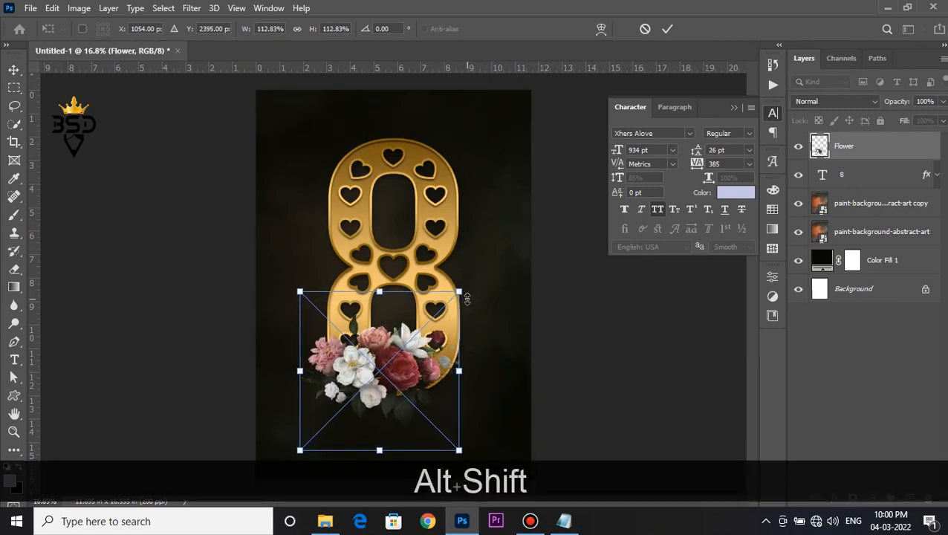
pyautogui.press('Return')
# Step: Add a Hue/Saturation adjustment clipped to the Flower layer and raise its saturation to +63
pyautogui.scroll(4, 387, 363)
pyautogui.press('space')
pyautogui.moveTo(405, 377); pyautogui.dragTo(453, 261)
pyautogui.click(872, 497)
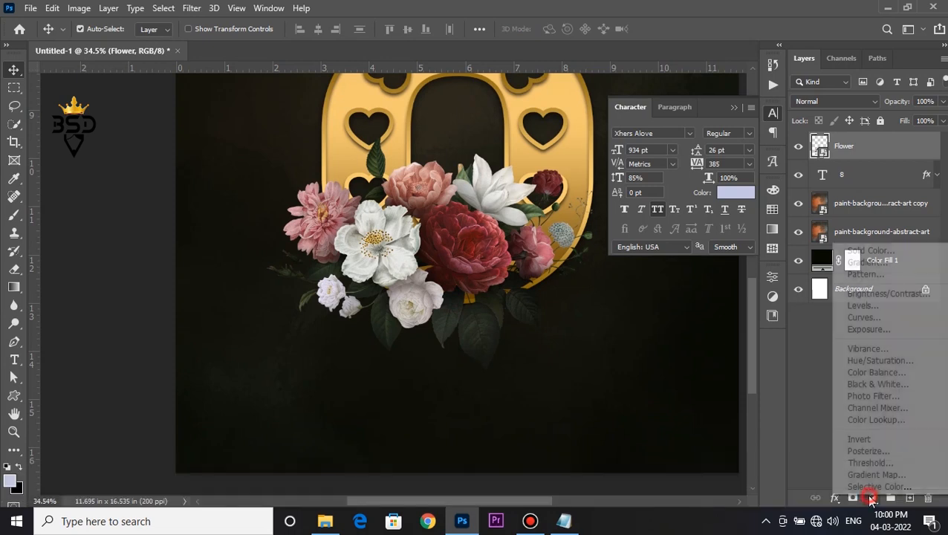
pyautogui.click(877, 363)
pyautogui.click(653, 487)
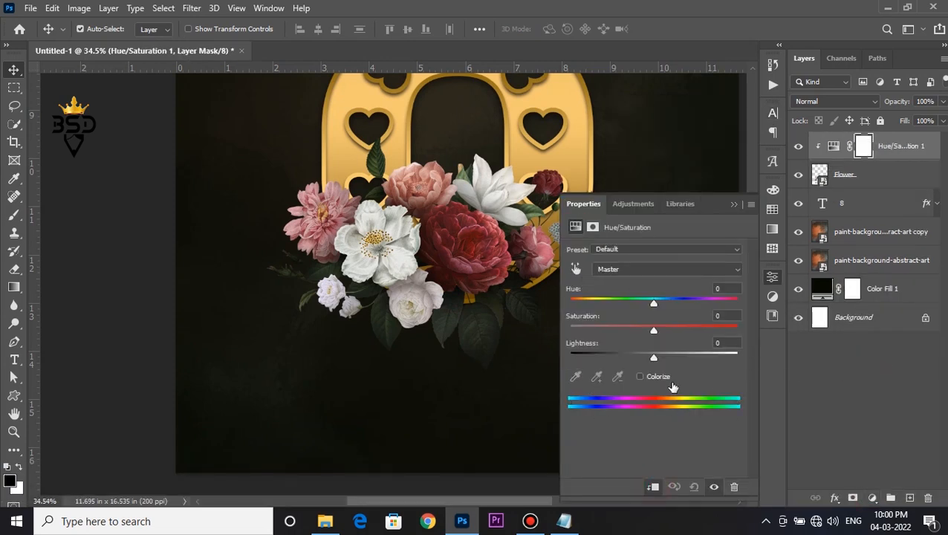
pyautogui.moveTo(681, 330); pyautogui.dragTo(701, 329)
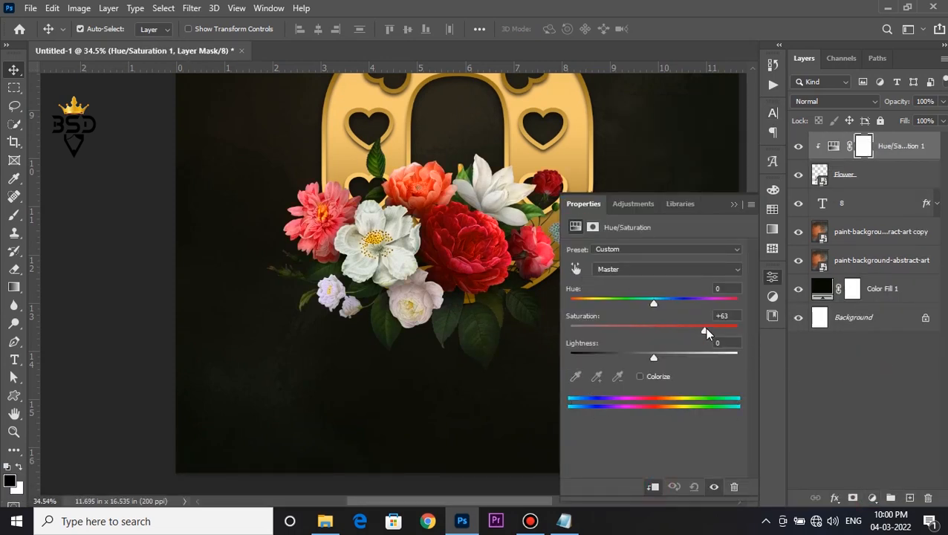
pyautogui.click(734, 204)
# Step: Apply Levels to the Flower layer with input black at 11 and input white at 233
pyautogui.click(866, 176)
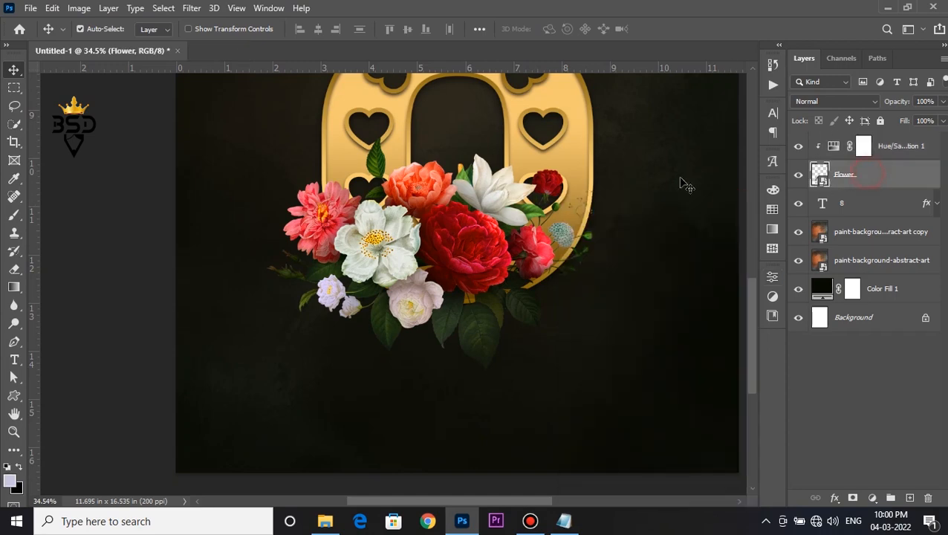
pyautogui.hotkey('ctrl', 'l')
pyautogui.click(398, 69)
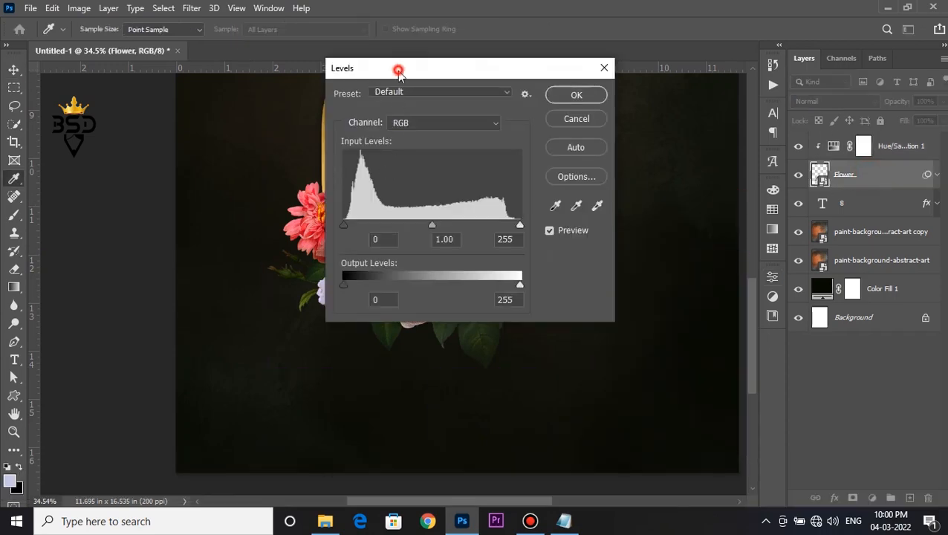
pyautogui.moveTo(398, 70); pyautogui.dragTo(593, 147)
pyautogui.moveTo(699, 305); pyautogui.dragTo(699, 304)
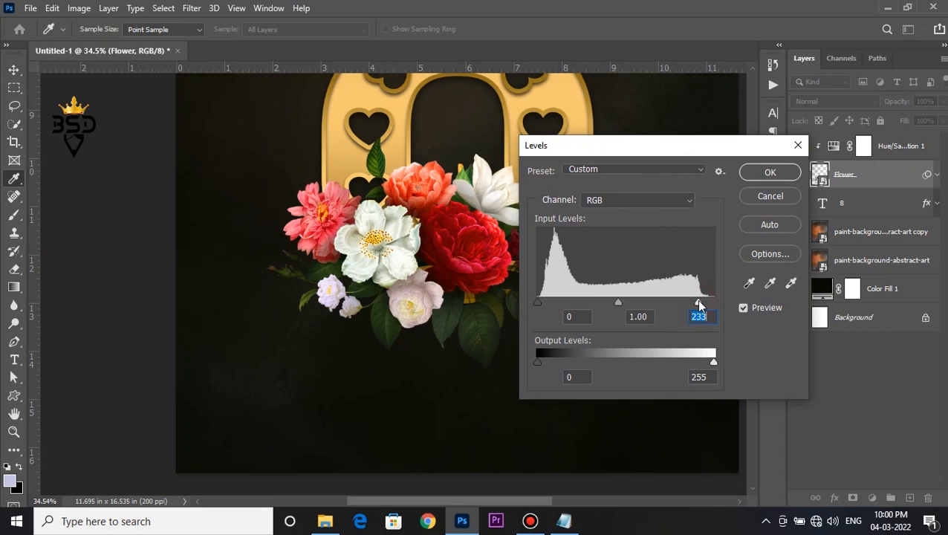
pyautogui.moveTo(539, 302); pyautogui.dragTo(546, 305)
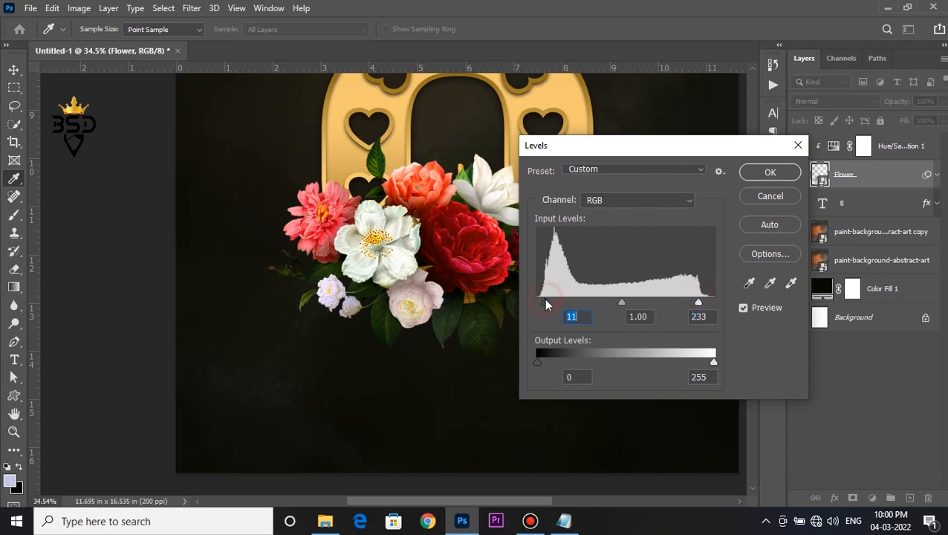
pyautogui.click(765, 176)
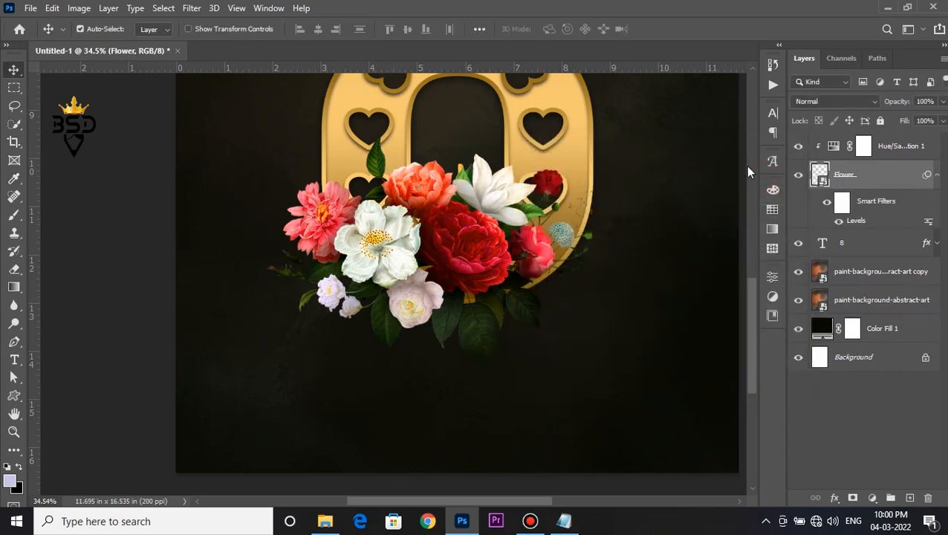
pyautogui.click(937, 175)
# Step: Convert the Flower layer and its Hue/Saturation adjustment together into one smart object
pyautogui.keyDown('ctrl'); pyautogui.click(894, 146); pyautogui.keyUp('ctrl')
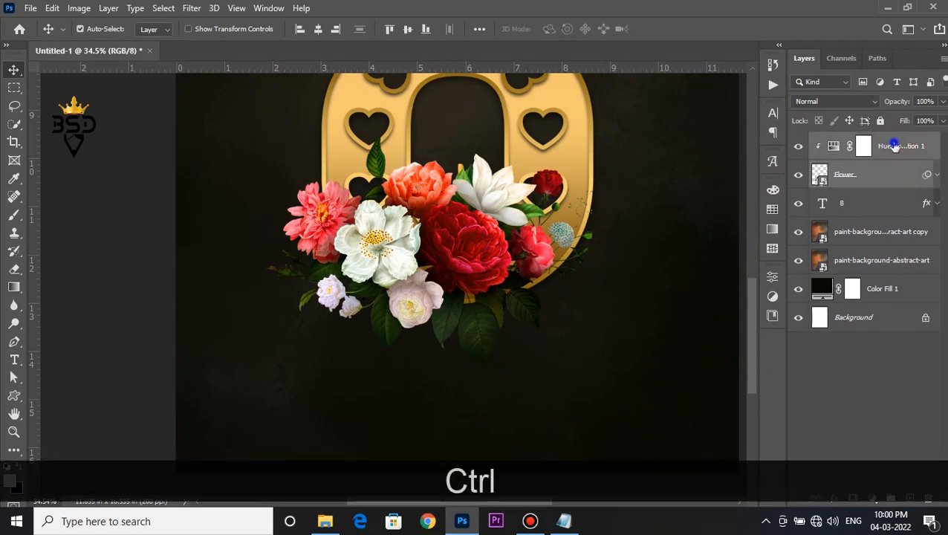
pyautogui.rightClick(894, 146)
pyautogui.click(782, 191)
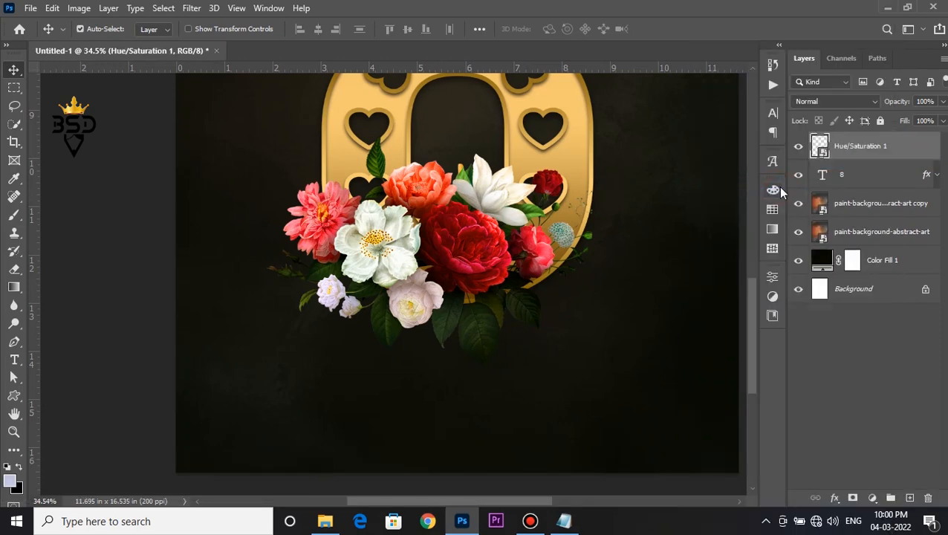
pyautogui.scroll(-10, 411, 247)
pyautogui.scroll(9, 400, 343)
pyautogui.press('space')
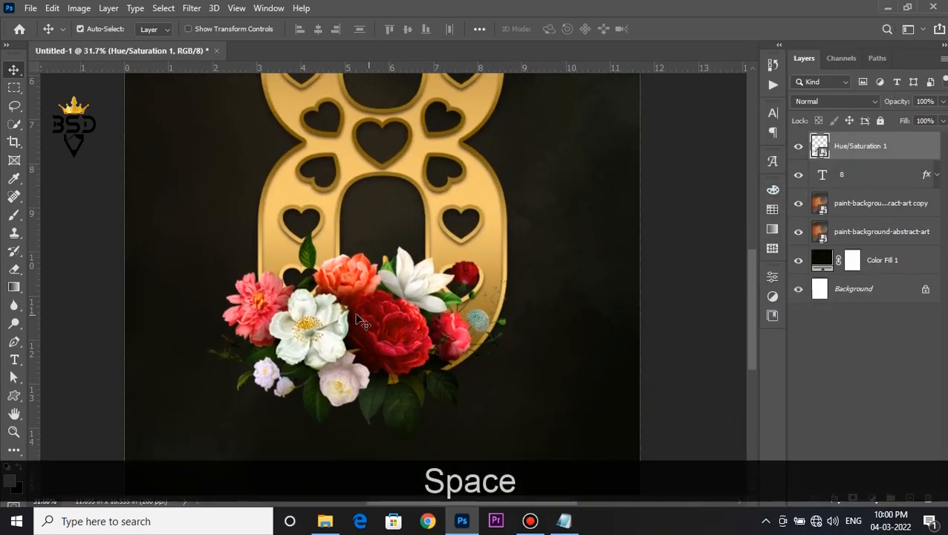
pyautogui.scroll(5, 383, 369)
pyautogui.scroll(-5, 402, 324)
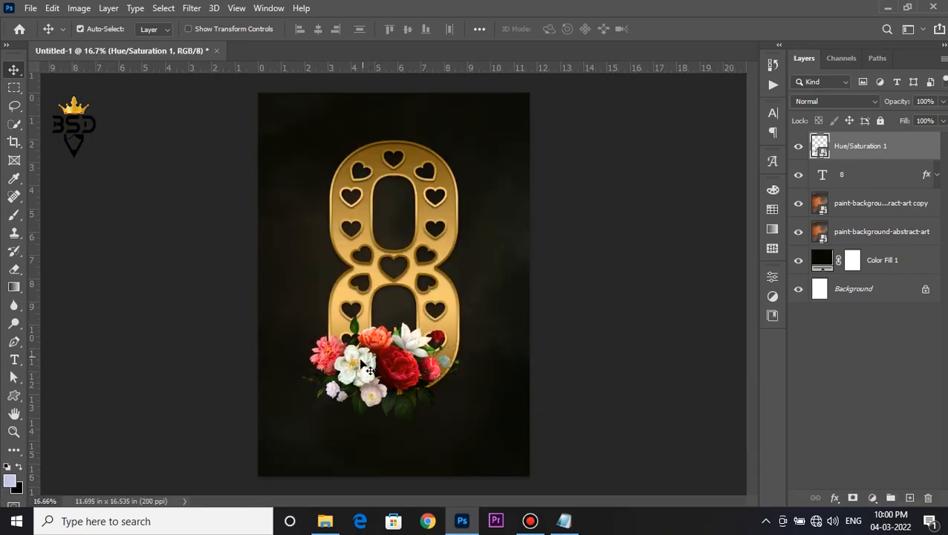
# Step: Duplicate the flower bouquet, rotate the copy by about 139°, shrink it slightly and place it on the upper-left curve of the "8"
pyautogui.press('alt')
pyautogui.moveTo(361, 327); pyautogui.dragTo(399, 156)
pyautogui.hotkey('ctrl', 't')
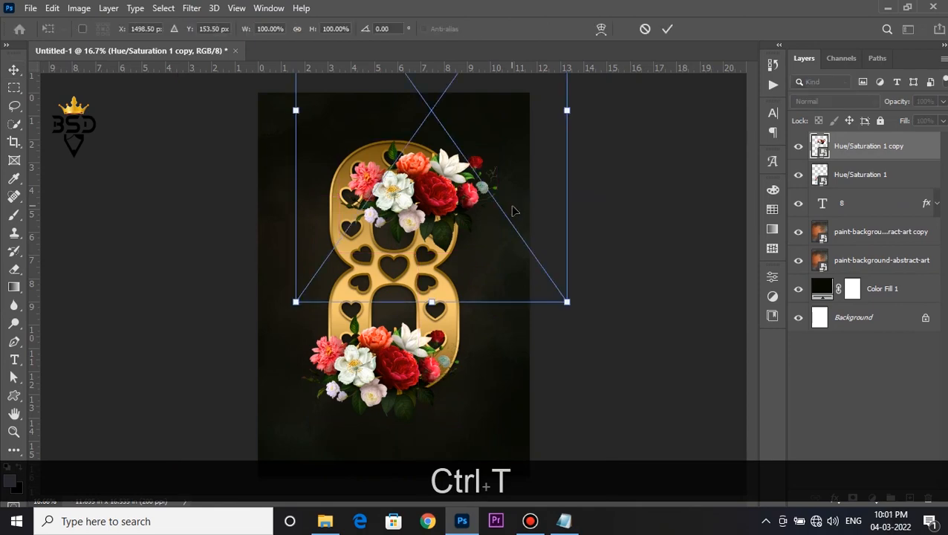
pyautogui.moveTo(616, 226); pyautogui.dragTo(494, 219)
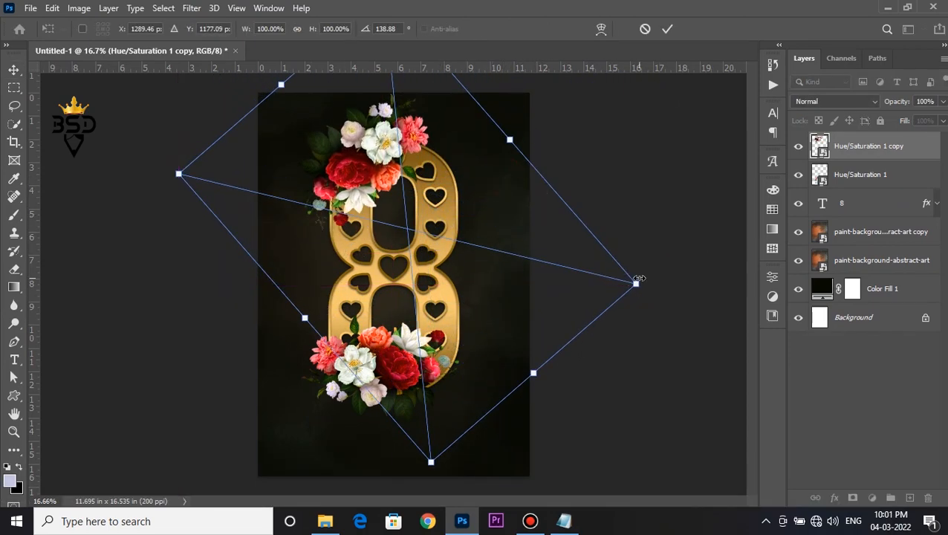
pyautogui.moveTo(637, 284); pyautogui.dragTo(593, 273)
pyautogui.moveTo(477, 228); pyautogui.dragTo(462, 215)
pyautogui.press('Return')
# Step: Nudge the upper flower copy slightly to fine-tune its vertical position on the "8"
pyautogui.press('Down')
pyautogui.press('Down')
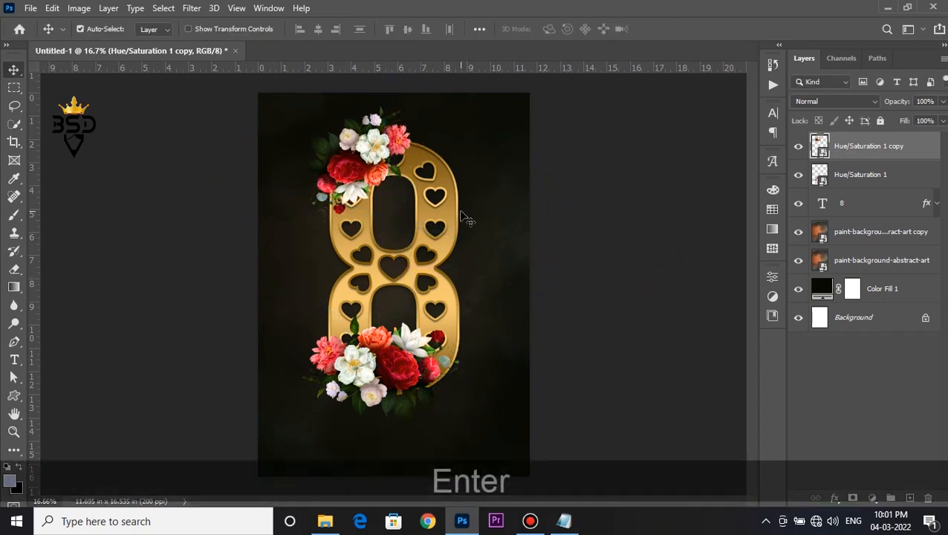
pyautogui.press('Up')
pyautogui.press('Up')
pyautogui.press('Up')
pyautogui.scroll(-2, 395, 192)
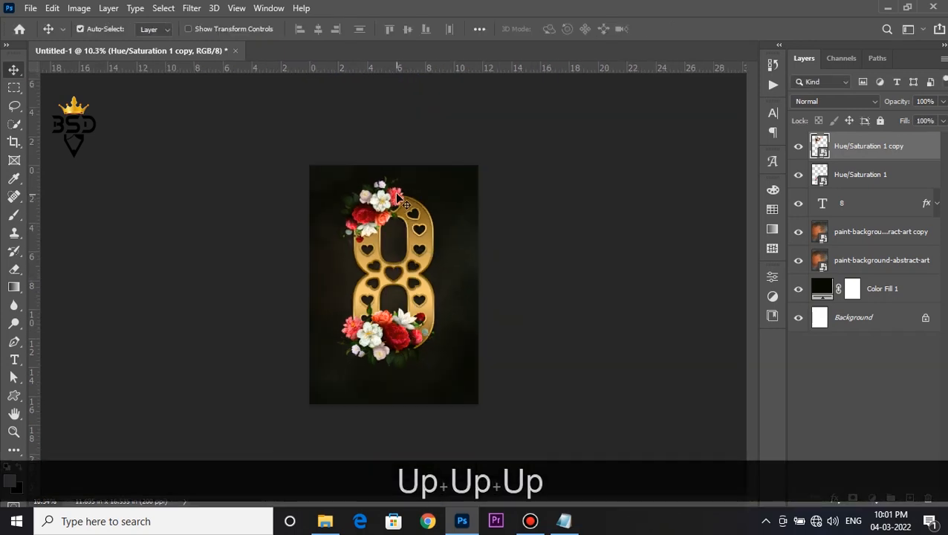
pyautogui.scroll(2, 395, 337)
pyautogui.press('space')
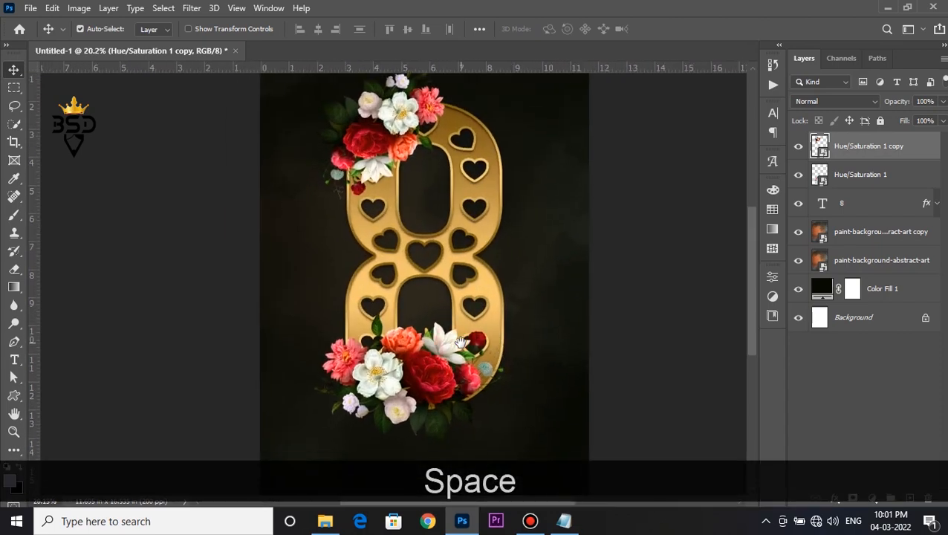
# Step: Select the "8" layer together with both flower layers and nudge them down on the poster
pyautogui.keyDown('shift'); pyautogui.click(855, 208); pyautogui.keyUp('shift')
pyautogui.press('Down')
pyautogui.press('Down')
pyautogui.press('Down')
pyautogui.press('Down')
pyautogui.press('Down')
pyautogui.press('Down')
pyautogui.press('Down')
# Step: Add a Drop Shadow with a distance of 13 px and a size of 24 px to the upper flower bouquet
pyautogui.scroll(6, 376, 168)
pyautogui.moveTo(359, 170); pyautogui.dragTo(407, 180)
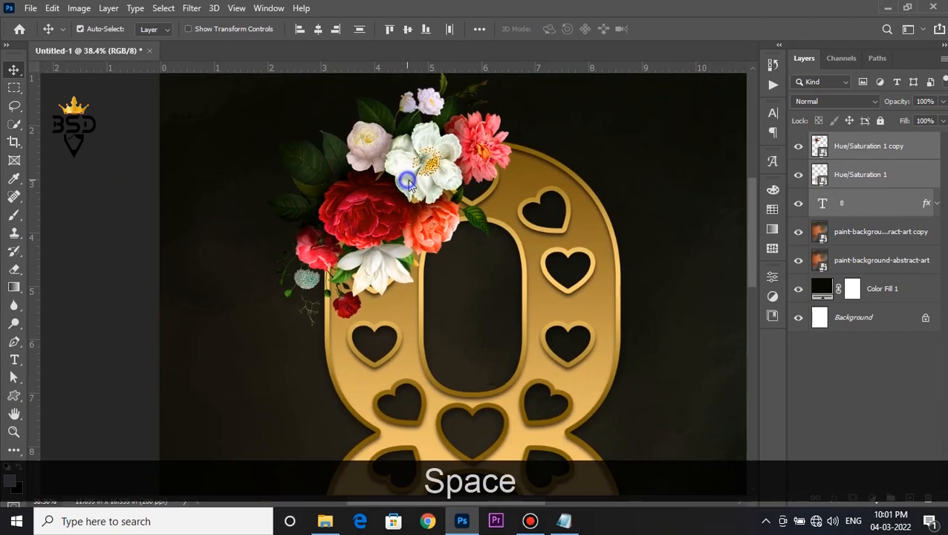
pyautogui.click(408, 182)
pyautogui.click(834, 498)
pyautogui.click(867, 491)
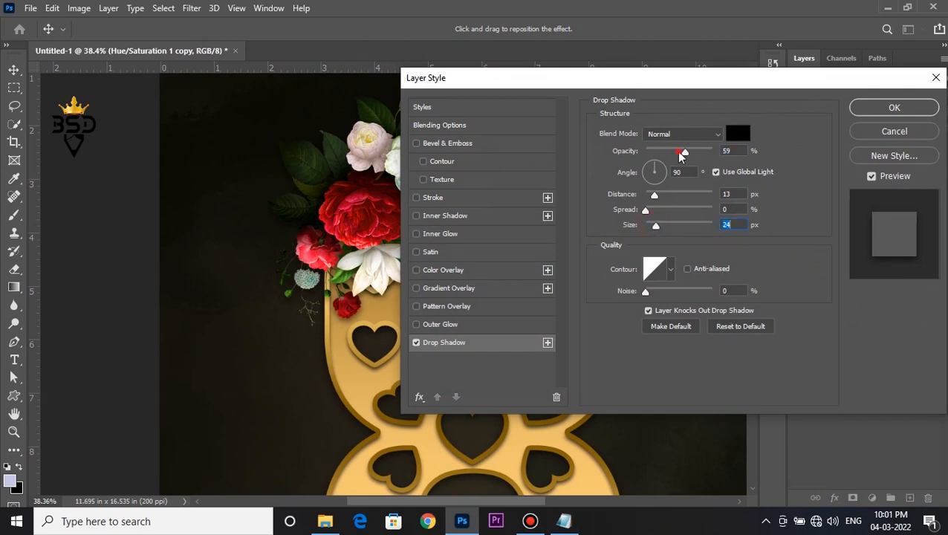
pyautogui.click(894, 109)
# Step: Add a Drop Shadow to the lower flower bouquet and collapse that layer's effects list
pyautogui.scroll(3, 507, 254)
pyautogui.moveTo(503, 295); pyautogui.dragTo(602, 70)
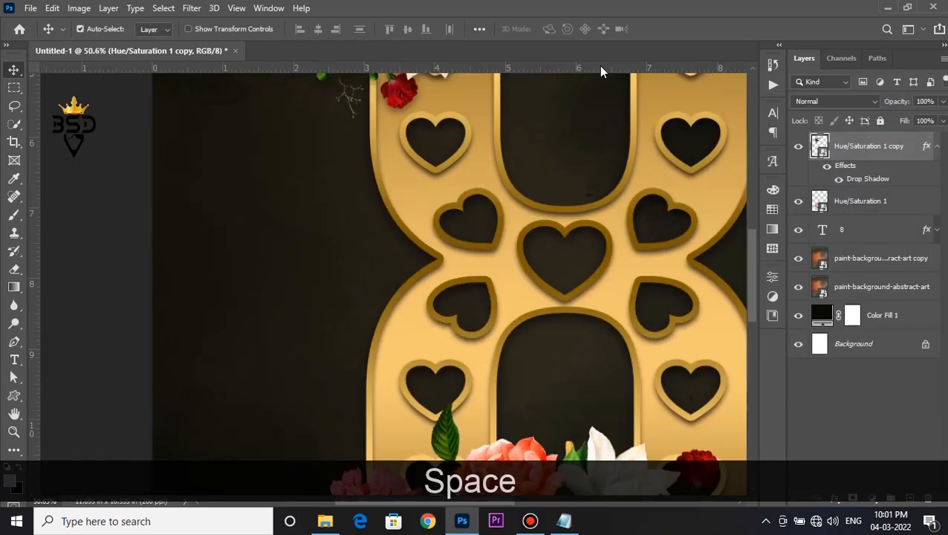
pyautogui.moveTo(592, 313); pyautogui.dragTo(586, 93)
pyautogui.rightClick(550, 267)
pyautogui.click(576, 276)
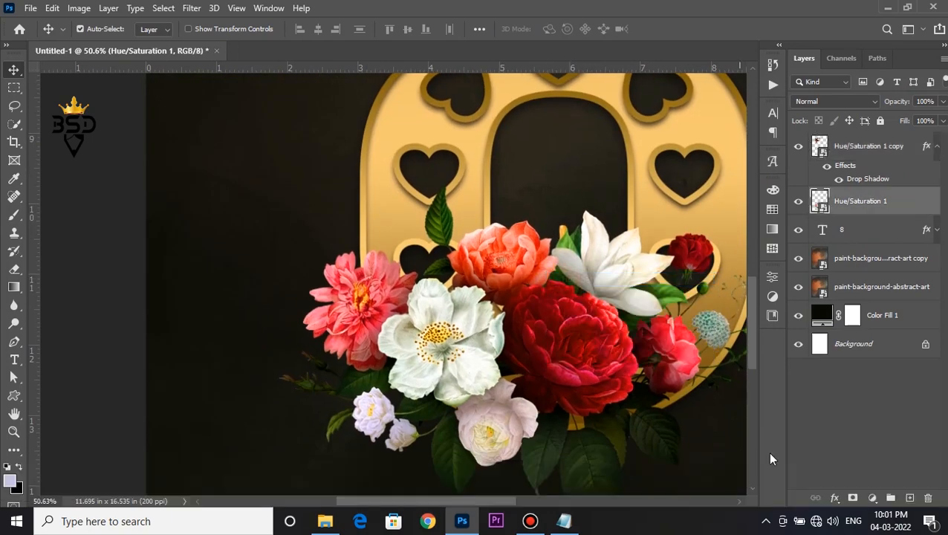
pyautogui.click(836, 498)
pyautogui.click(851, 492)
pyautogui.click(895, 108)
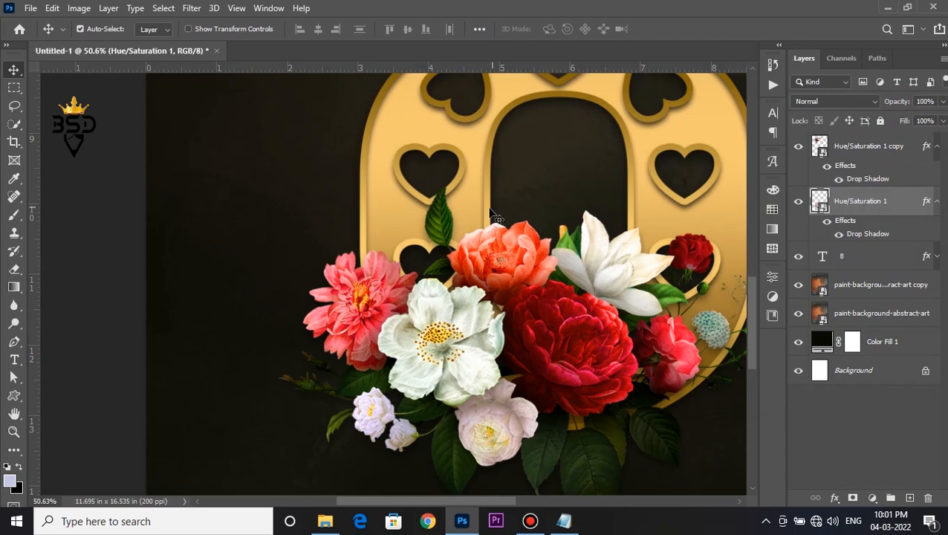
pyautogui.scroll(-4, 497, 210)
pyautogui.scroll(-1, 520, 235)
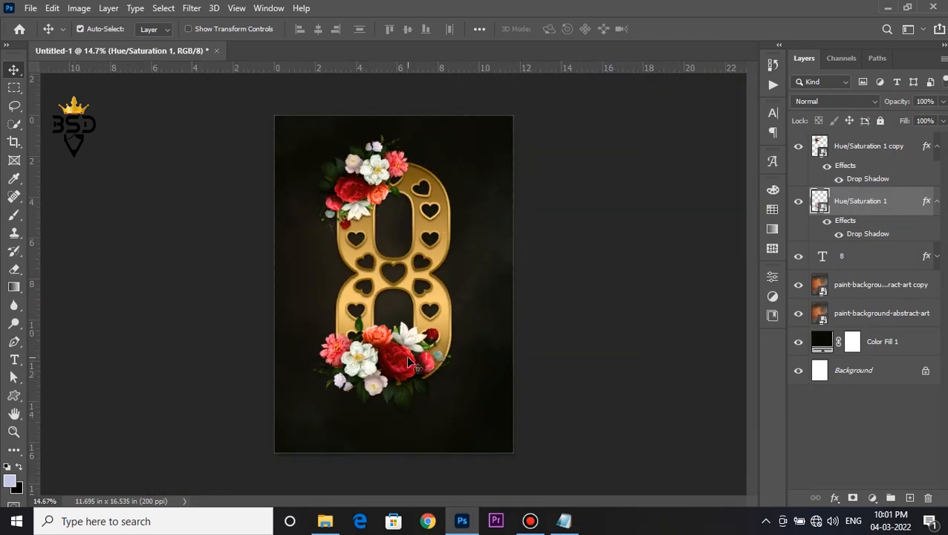
pyautogui.scroll(2, 405, 354)
pyautogui.press('space')
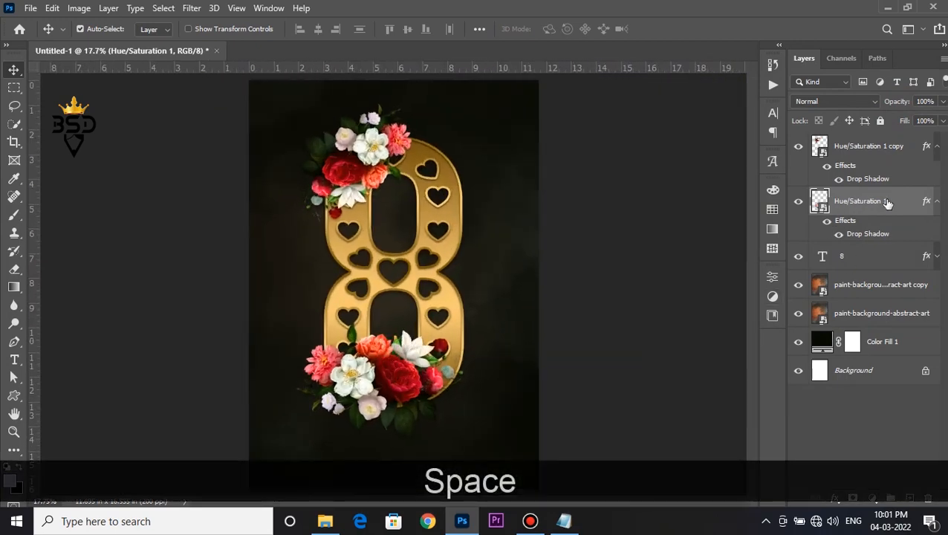
pyautogui.click(937, 202)
pyautogui.scroll(-1, 663, 242)
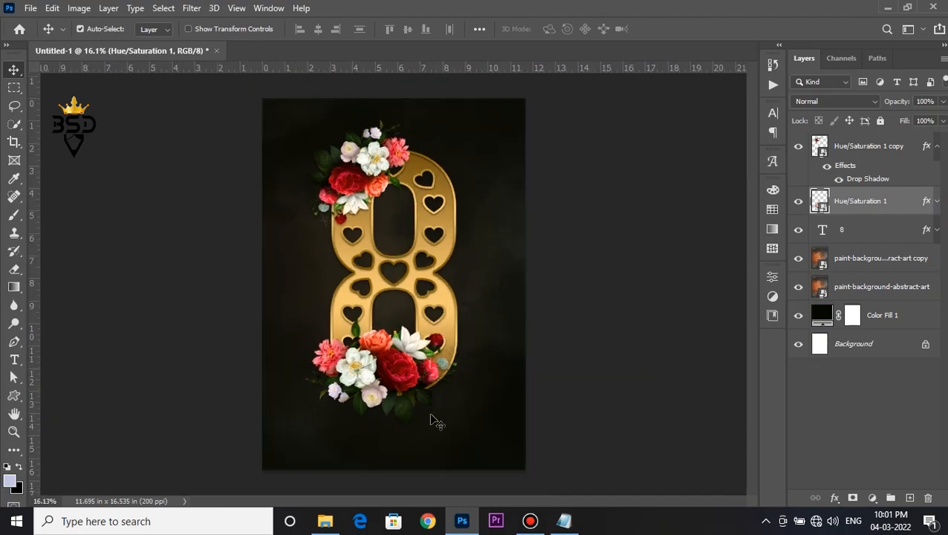
# Step: Place the Flower image, enlarge it partly beyond the poster's right edge, and move its layer below the "8" layer
pyautogui.click(334, 526)
pyautogui.moveTo(171, 179); pyautogui.dragTo(452, 410)
pyautogui.moveTo(429, 298); pyautogui.dragTo(500, 325)
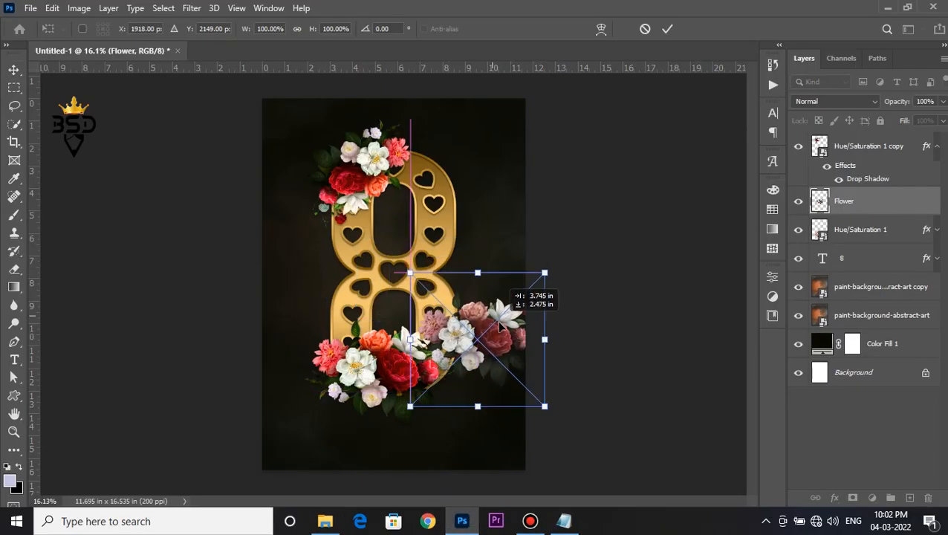
pyautogui.moveTo(602, 327); pyautogui.dragTo(555, 237)
pyautogui.moveTo(572, 322); pyautogui.dragTo(606, 232)
pyautogui.press('Return')
pyautogui.moveTo(871, 212); pyautogui.dragTo(868, 270)
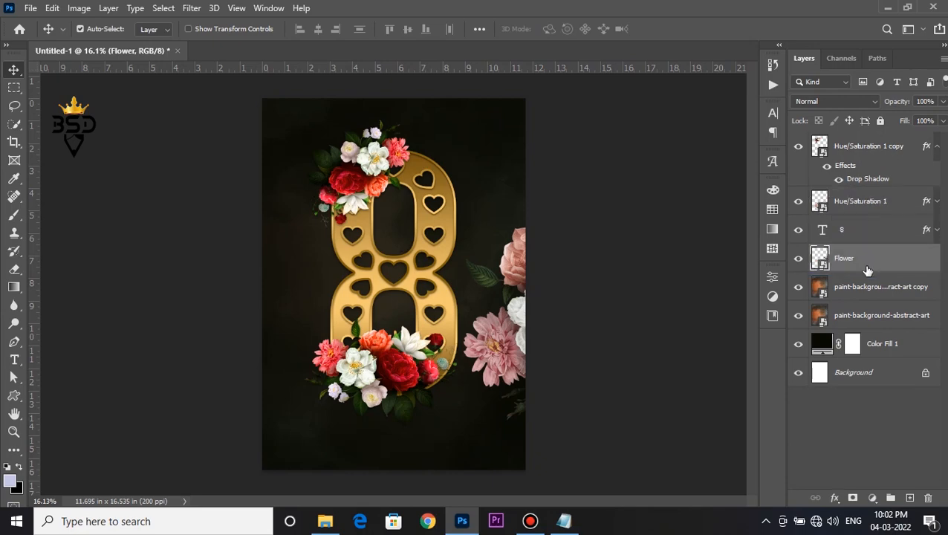
# Step: Apply a Black & White adjustment to the Flower layer with Yellows at 100%
pyautogui.hotkey('ctrl', 'alt', 'shift', 'b')
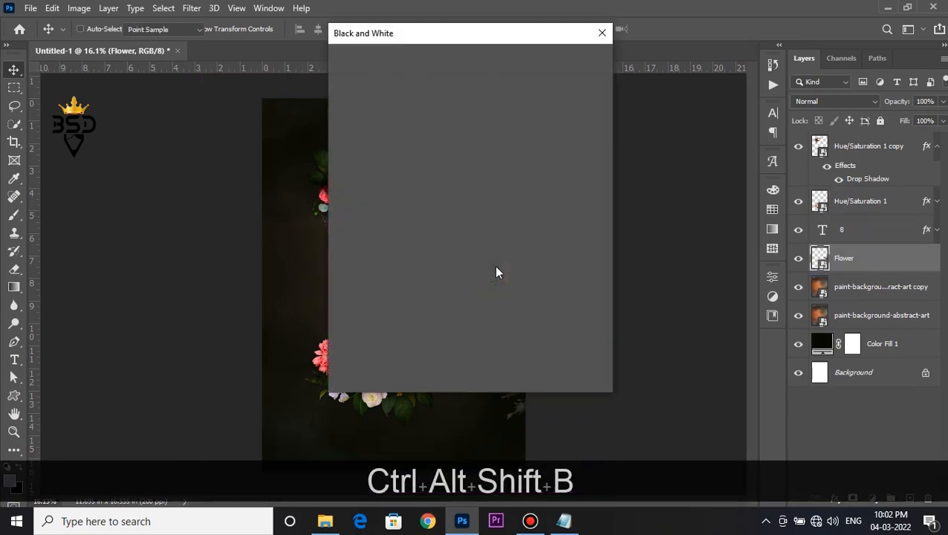
pyautogui.moveTo(424, 34); pyautogui.dragTo(682, 85)
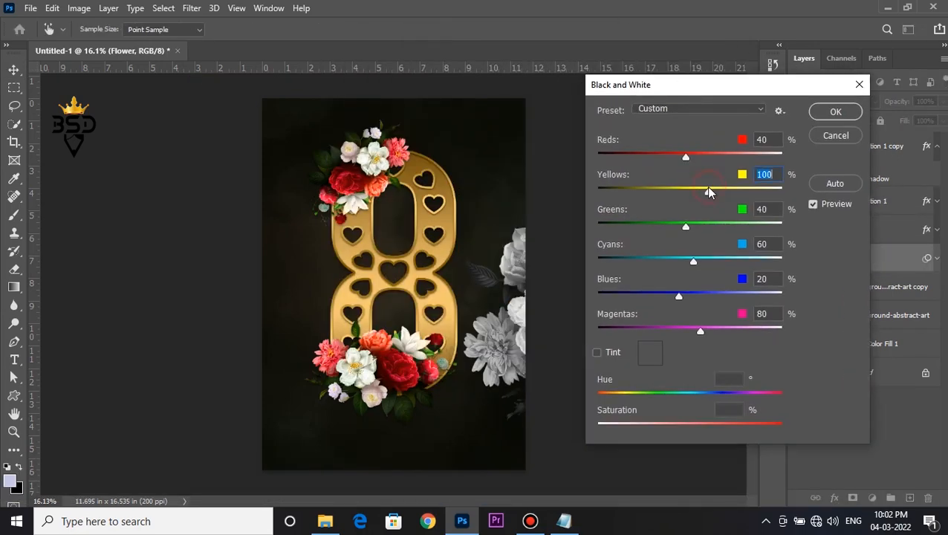
pyautogui.click(836, 112)
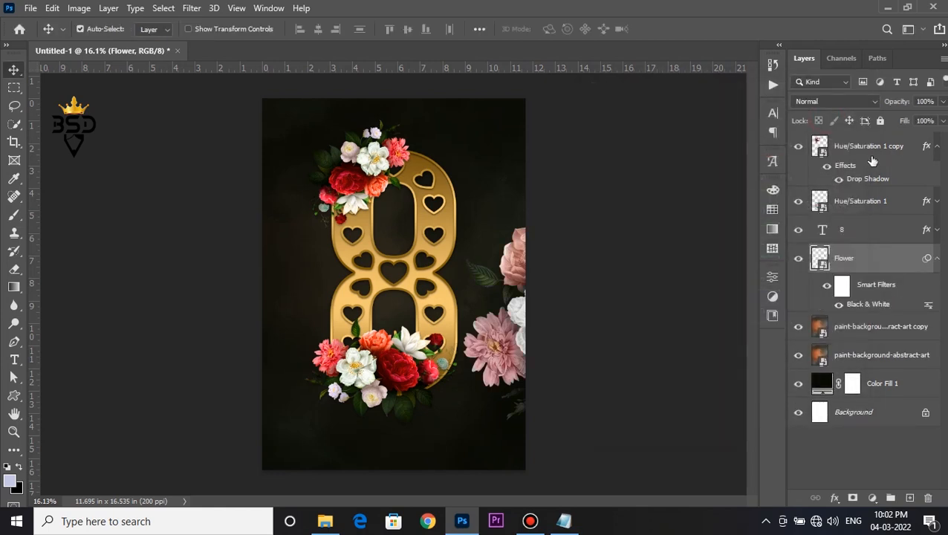
# Step: Set the Flower layer's blend mode to Luminosity and its opacity to 15%, and collapse its filter list
pyautogui.moveTo(897, 104); pyautogui.dragTo(863, 108)
pyautogui.click(847, 103)
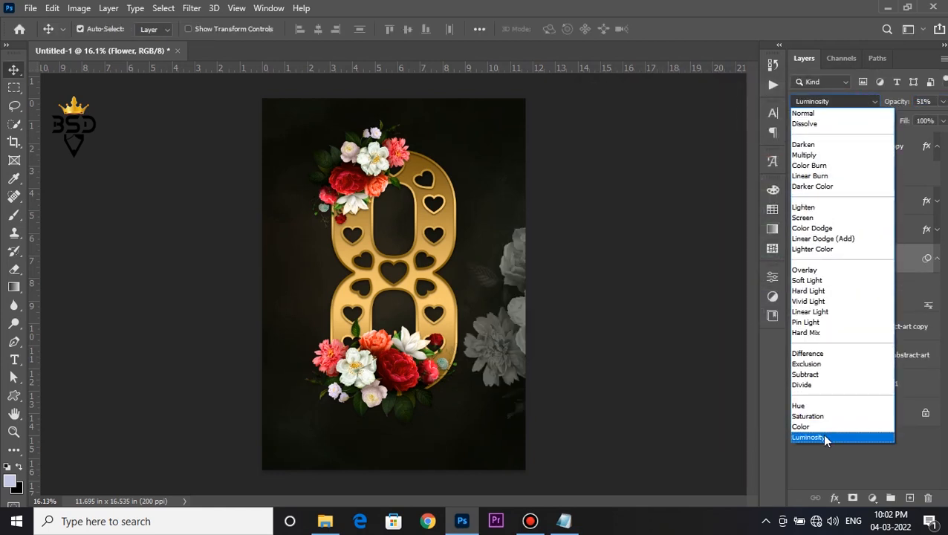
pyautogui.click(822, 435)
pyautogui.moveTo(892, 104); pyautogui.dragTo(876, 113)
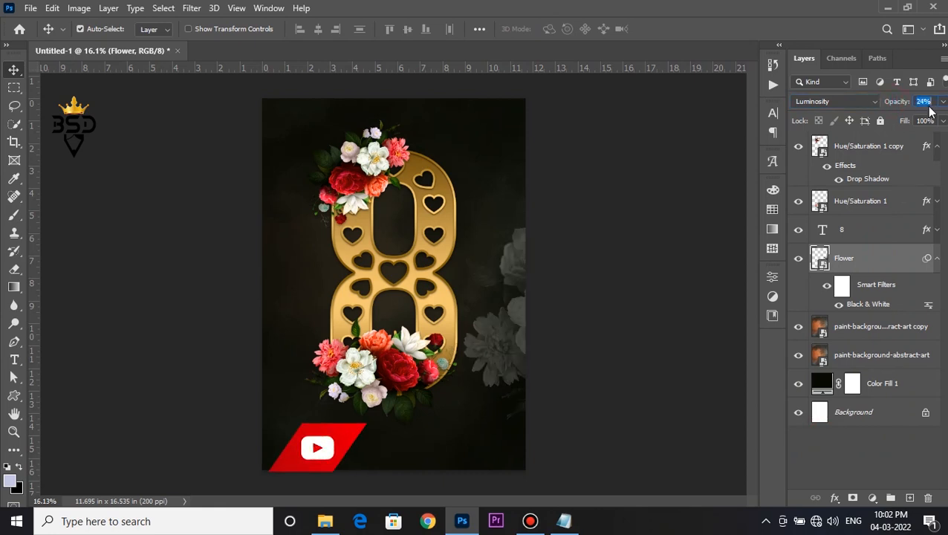
pyautogui.write('15')
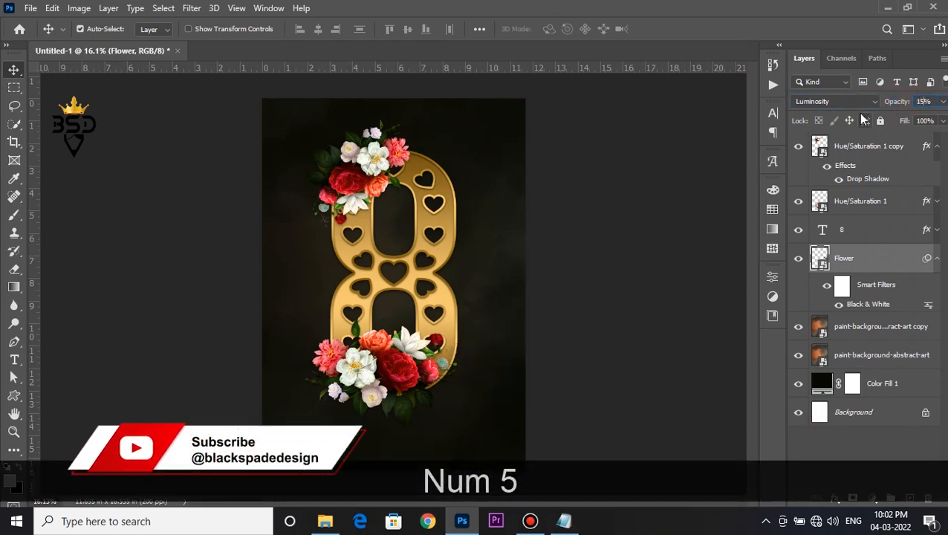
pyautogui.press('Return')
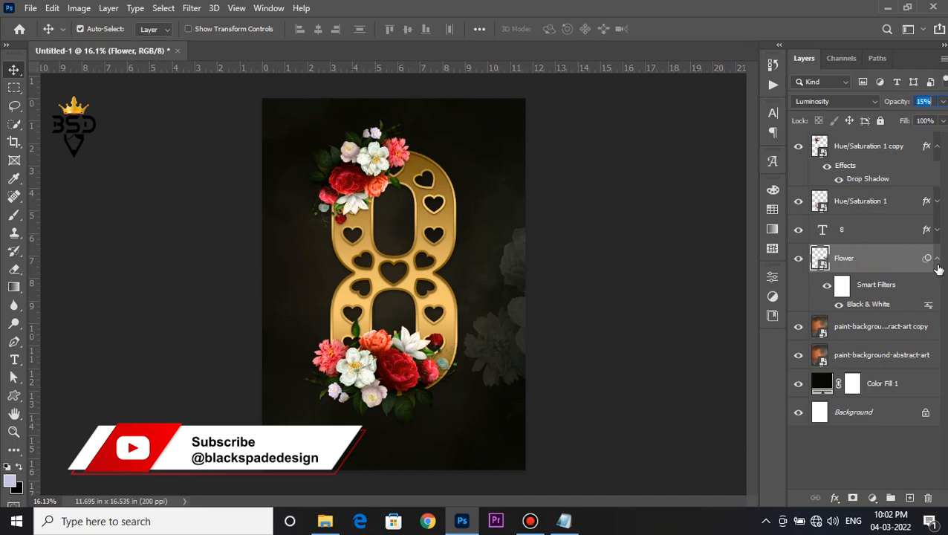
pyautogui.click(937, 260)
# Step: Duplicate the faded Flower layer, rotate the copy to about -55° and place it behind the "8" along the poster's left edge
pyautogui.hotkey('ctrl', 'j')
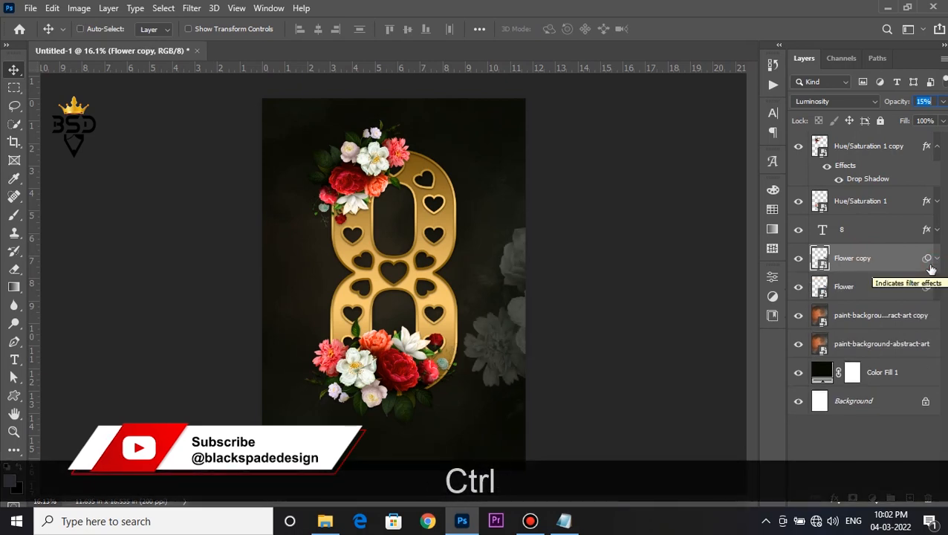
pyautogui.hotkey('ctrl', 't')
pyautogui.click(868, 266)
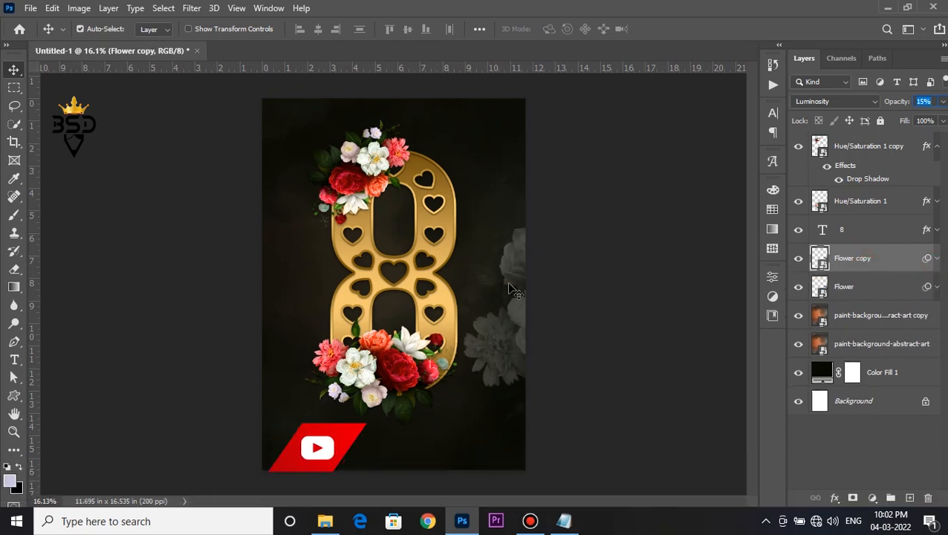
pyautogui.hotkey('ctrl', 't')
pyautogui.moveTo(494, 287); pyautogui.dragTo(189, 264)
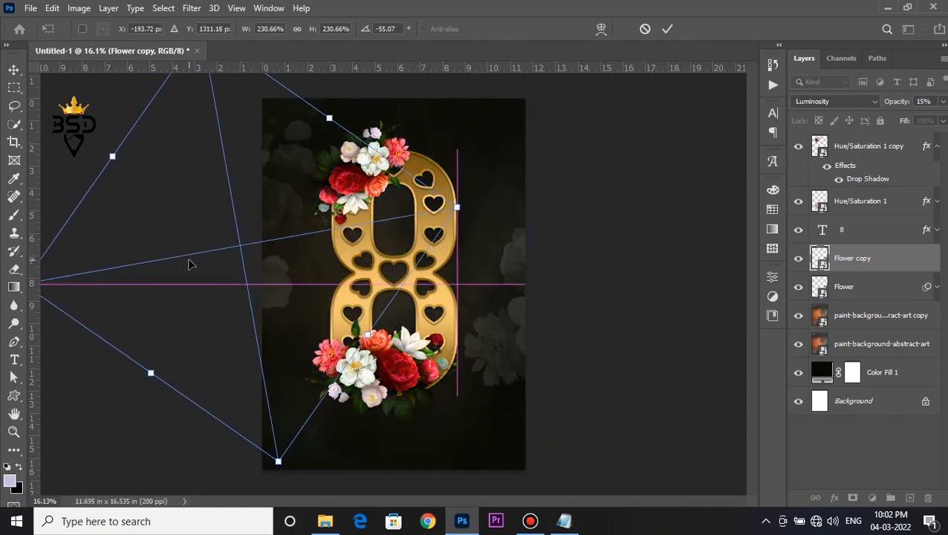
pyautogui.press('Return')
pyautogui.scroll(-3, 200, 257)
pyautogui.scroll(7, 400, 294)
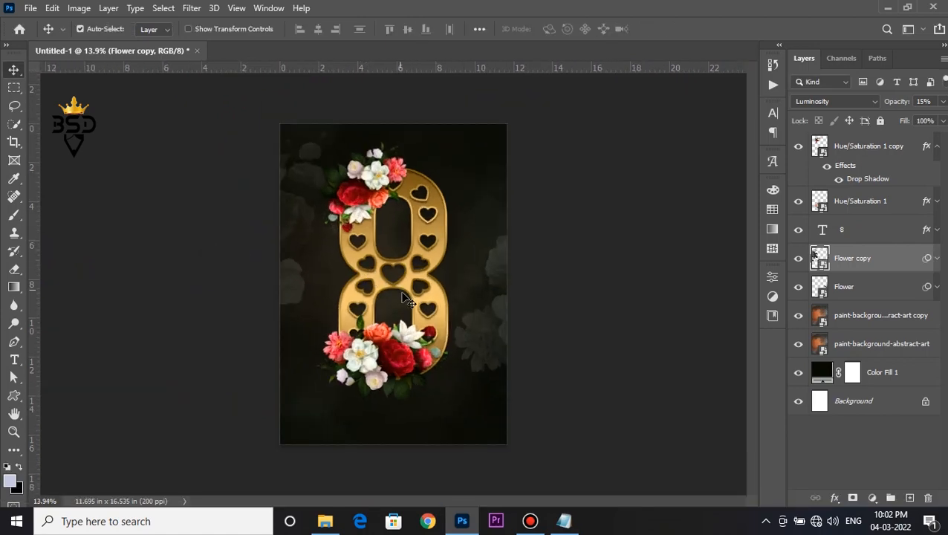
pyautogui.scroll(-4, 403, 297)
pyautogui.scroll(2, 403, 297)
pyautogui.press('space')
pyautogui.moveTo(371, 316); pyautogui.dragTo(408, 237)
pyautogui.scroll(2, 424, 245)
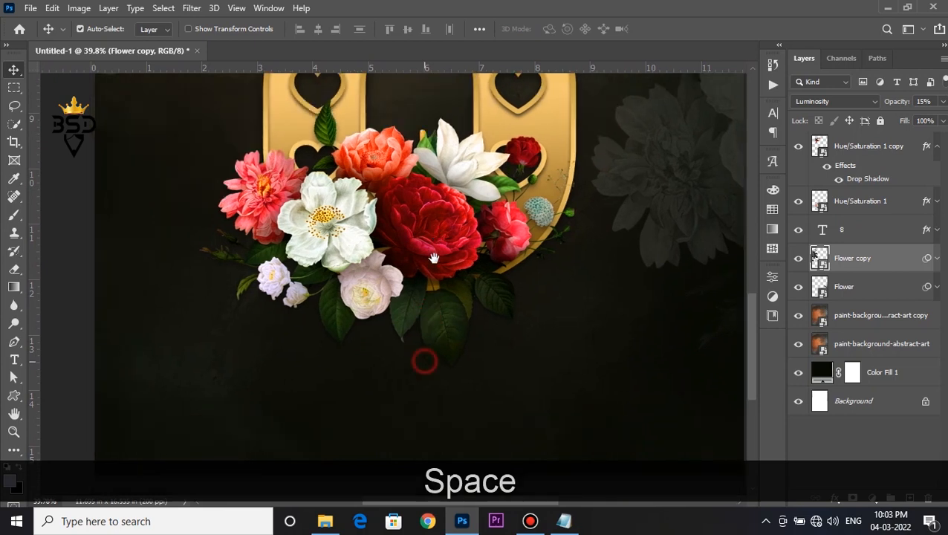
pyautogui.click(882, 149)
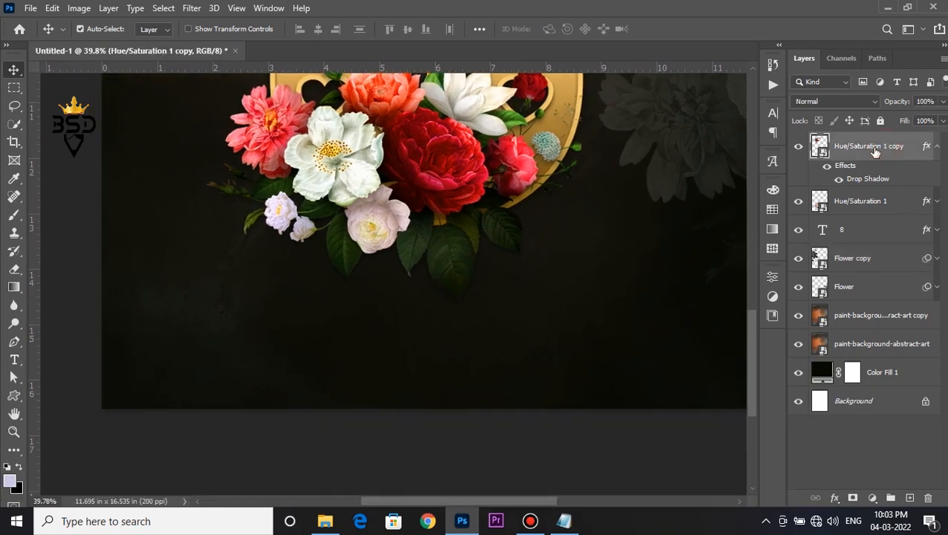
pyautogui.press('t')
pyautogui.click(411, 304)
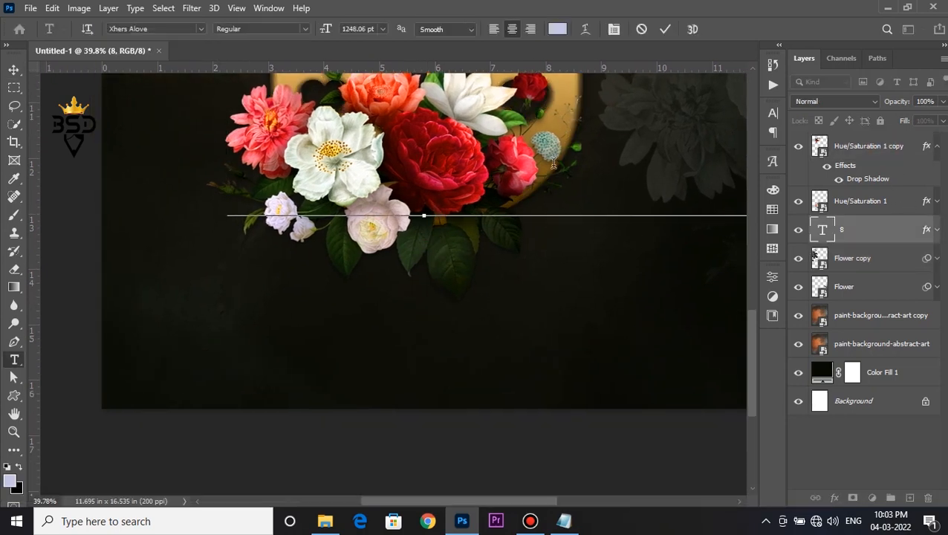
pyautogui.scroll(-3, 447, 269)
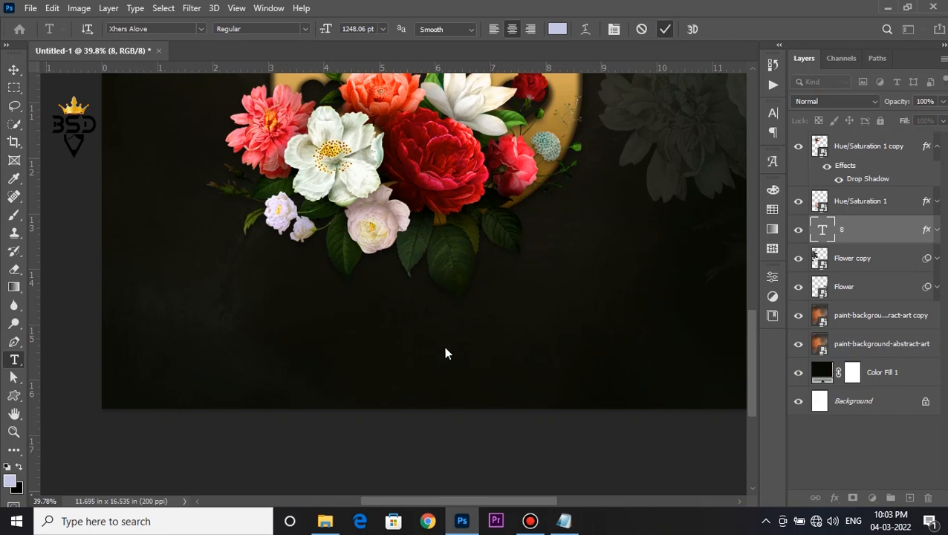
# Step: Add a new text layer reading "Womens day" at 101 pt near the poster's lower edge, above all other layers
pyautogui.click(849, 152)
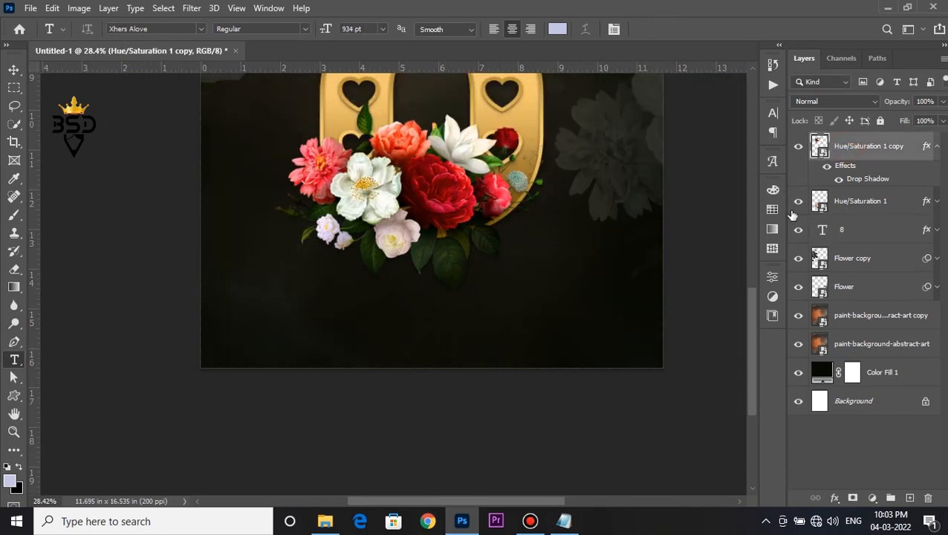
pyautogui.click(409, 393)
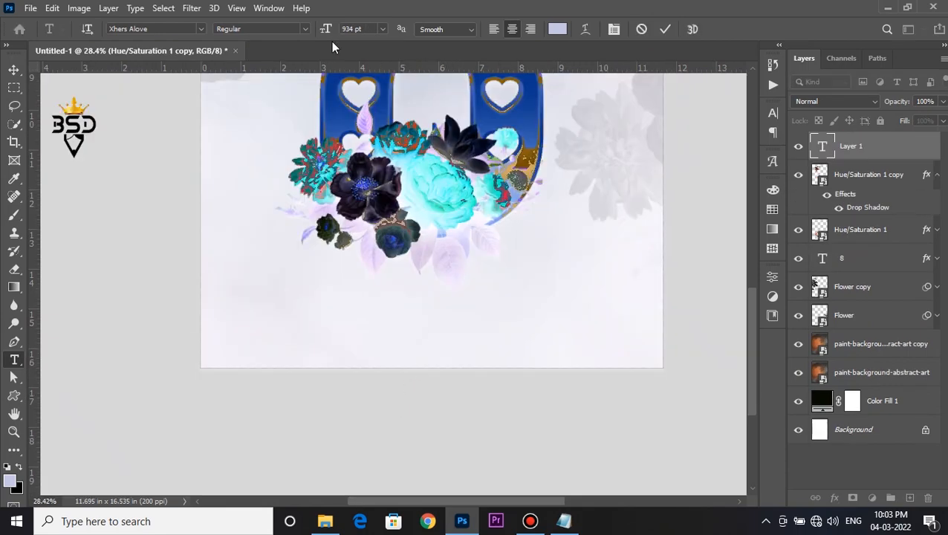
pyautogui.moveTo(294, 46); pyautogui.dragTo(2, 174)
pyautogui.moveTo(325, 28); pyautogui.dragTo(440, 52)
pyautogui.write('WO')
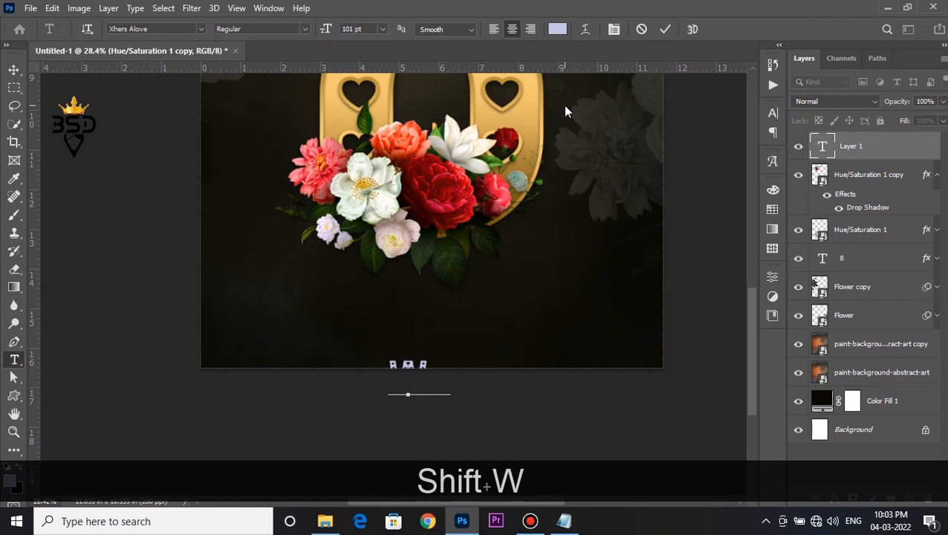
pyautogui.write('MENS DAY')
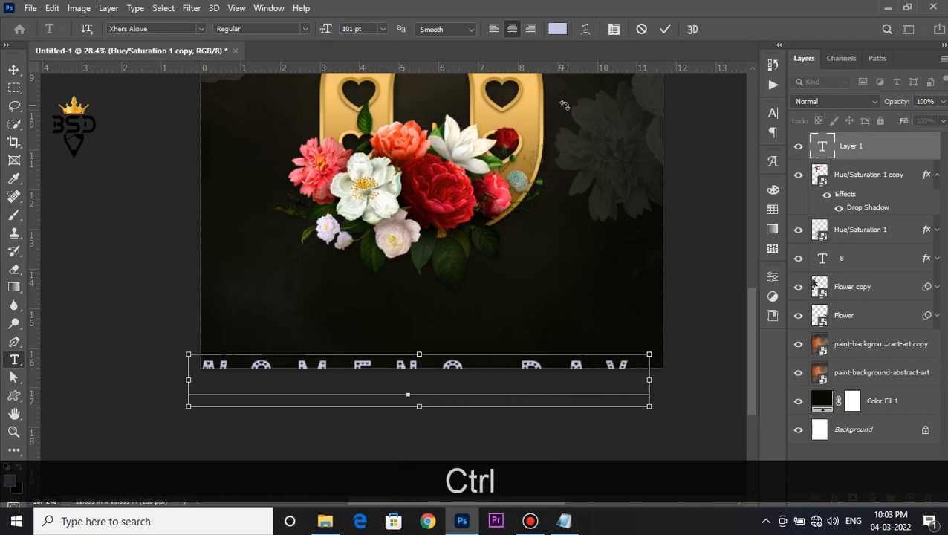
# Step: Set the "Womens day" text's tracking to 0 and its font to Fall in love
pyautogui.hotkey('ctrl', 'a')
pyautogui.click(614, 29)
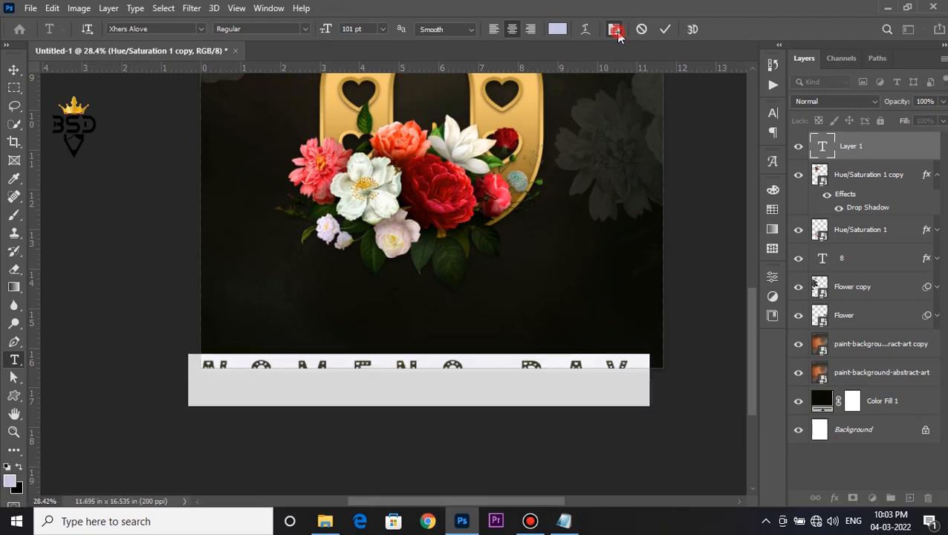
pyautogui.click(749, 163)
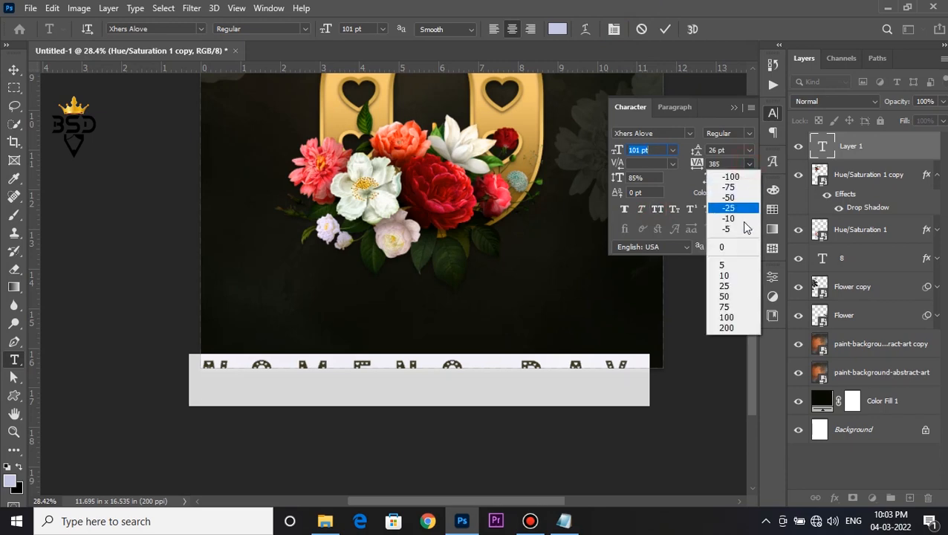
pyautogui.click(732, 206)
pyautogui.click(687, 133)
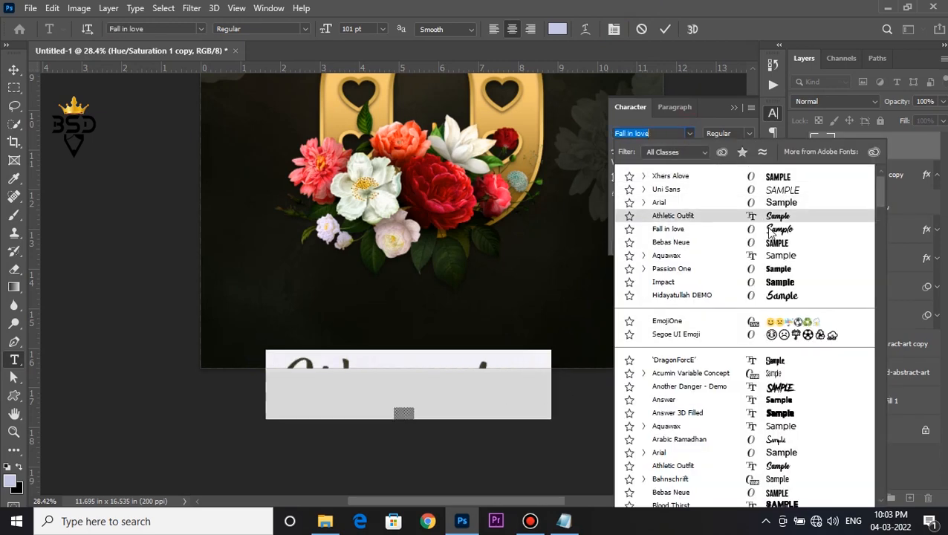
pyautogui.click(691, 229)
pyautogui.click(665, 29)
# Step: Move the "Womens day" text up onto the poster, beneath the lower flower bouquet
pyautogui.scroll(1, 451, 344)
pyautogui.press('v')
pyautogui.moveTo(310, 306); pyautogui.dragTo(316, 271)
# Step: Correct the title text to "Women's Day" and move it up about 0.45 in, closer to the bouquet
pyautogui.press('t')
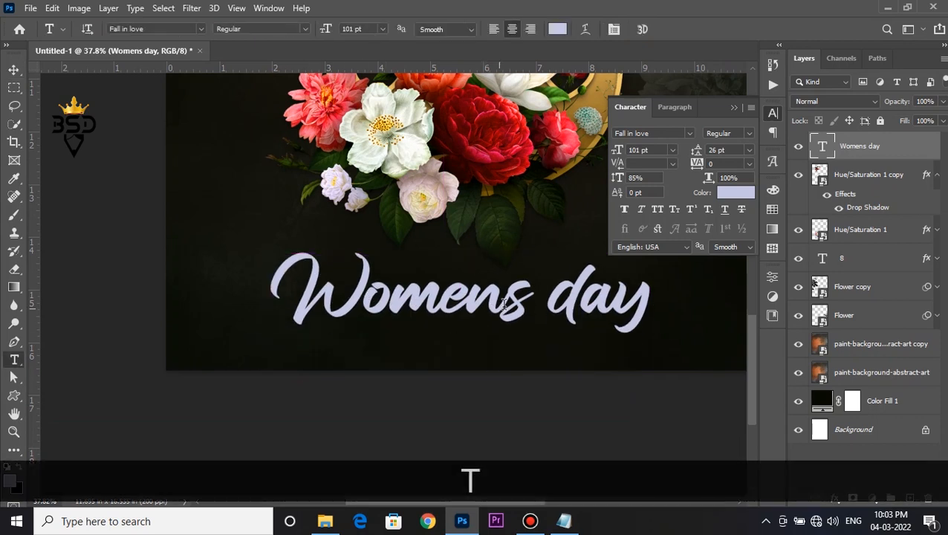
pyautogui.click(510, 300)
pyautogui.write("'")
pyautogui.moveTo(554, 301); pyautogui.dragTo(587, 301)
pyautogui.write('D')
pyautogui.click(666, 29)
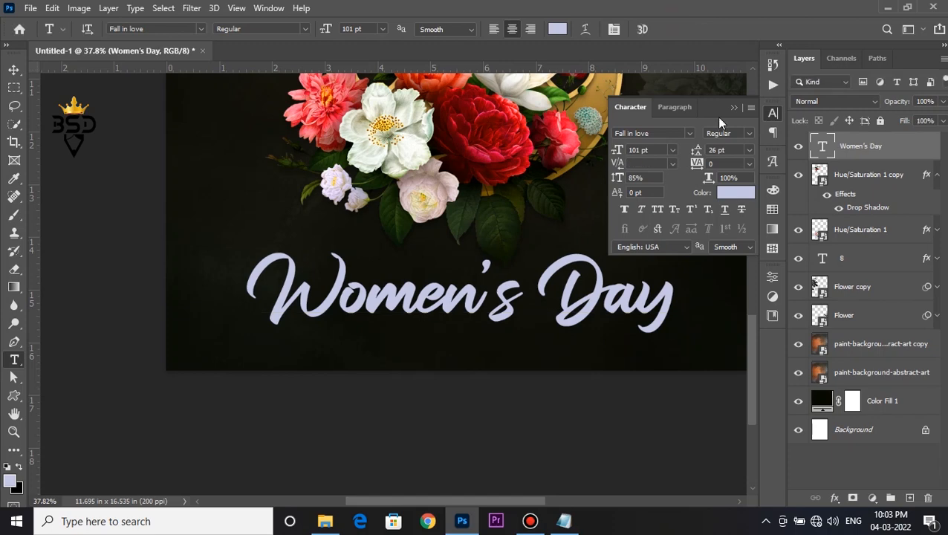
pyautogui.click(730, 106)
pyautogui.press('v')
pyautogui.moveTo(592, 306); pyautogui.dragTo(591, 288)
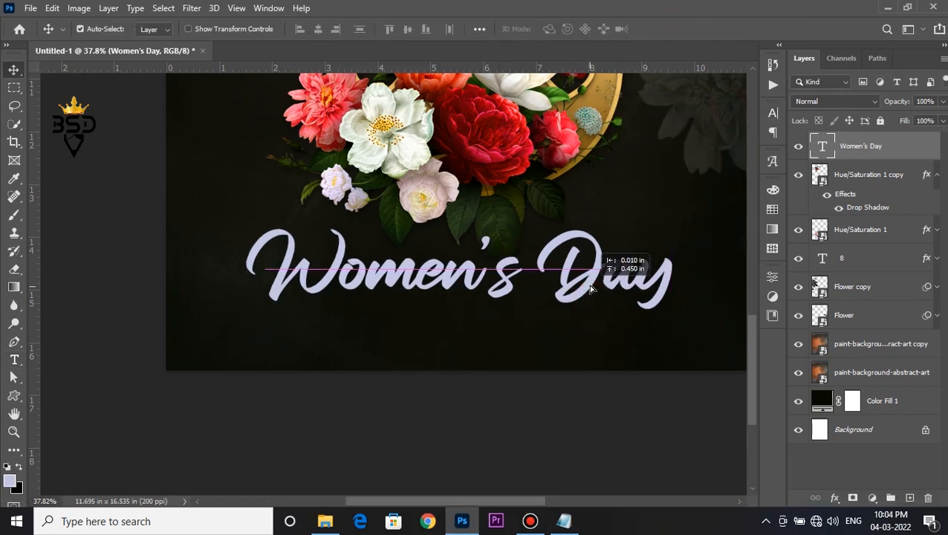
# Step: Examine the whole poster and the area around the title to check the text's placement
pyautogui.scroll(-4, 559, 251)
pyautogui.press('space')
pyautogui.scroll(-1, 428, 279)
pyautogui.scroll(1, 429, 279)
pyautogui.press('space')
pyautogui.scroll(-2, 435, 285)
pyautogui.scroll(3, 428, 286)
pyautogui.moveTo(446, 451); pyautogui.dragTo(504, 306)
pyautogui.scroll(3, 490, 355)
# Step: Add a golden linear Gradient Overlay and a Drop Shadow with 13 px distance and 24 px size to the "Women's Day" text
pyautogui.rightClick(545, 317)
pyautogui.click(554, 324)
pyautogui.scroll(2, 521, 309)
pyautogui.click(835, 497)
pyautogui.click(853, 453)
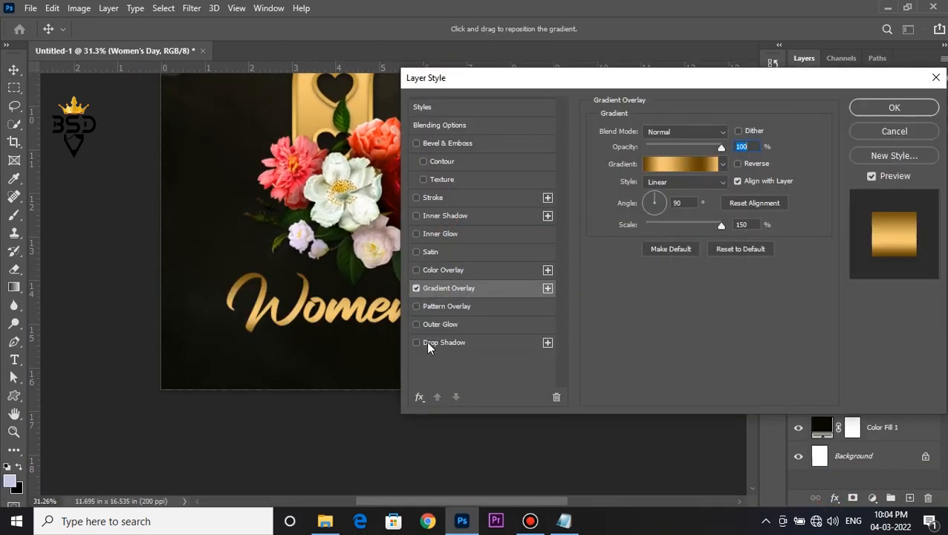
pyautogui.click(443, 345)
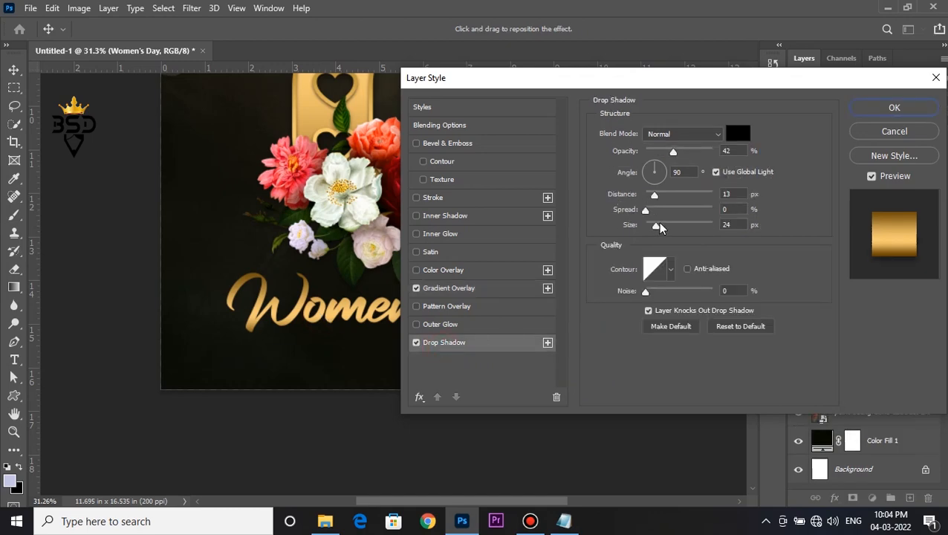
pyautogui.click(875, 108)
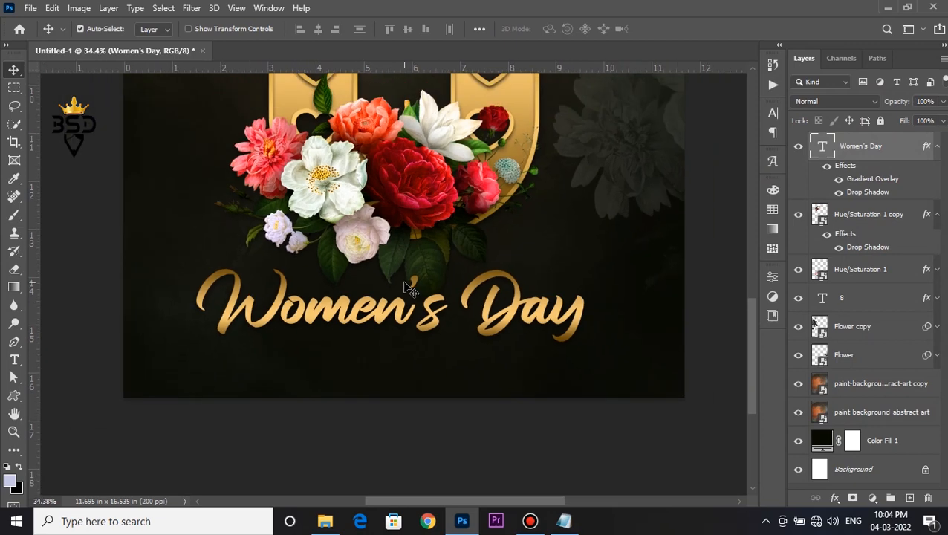
pyautogui.scroll(2, 404, 287)
pyautogui.moveTo(434, 271); pyautogui.dragTo(447, 299)
pyautogui.click(405, 431)
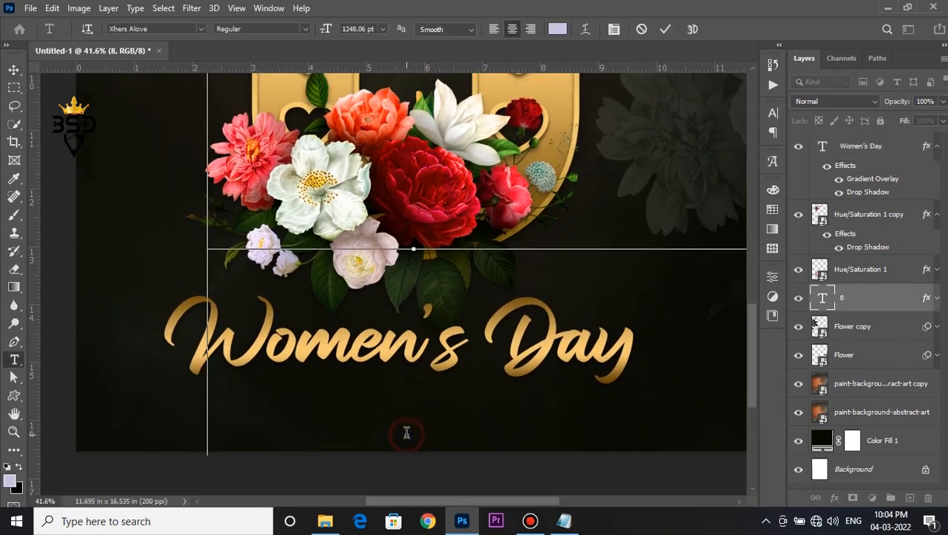
# Step: Duplicate the "Women's Day" text layer slightly higher and replace the copy's text with "HAPPY" in Uni Sans Heavy CAPS
pyautogui.click(845, 149)
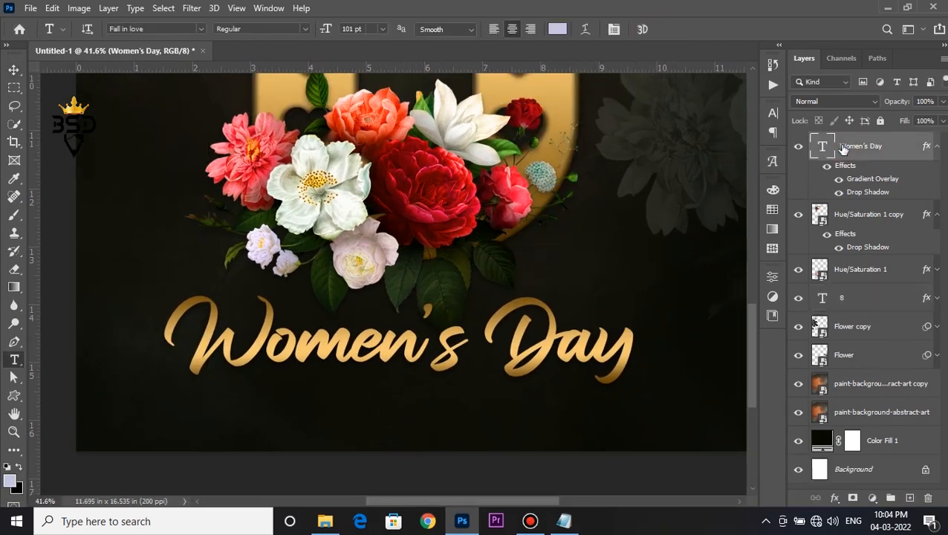
pyautogui.press('v')
pyautogui.moveTo(411, 344); pyautogui.dragTo(411, 298)
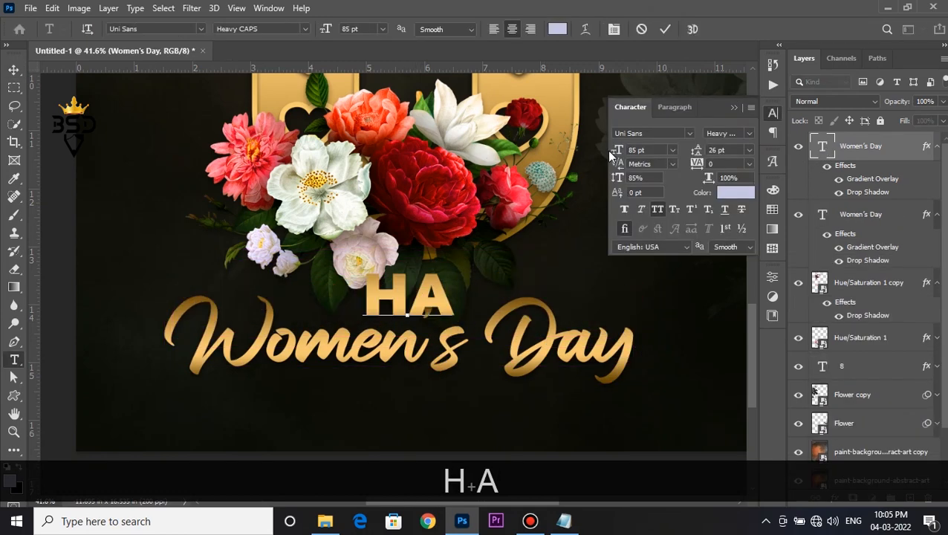
pyautogui.write('PPY')
# Step: Set the "HAPPY" text's tracking to 440 and size to 36 pt, and nudge it up above the title
pyautogui.hotkey('ctrl', 'a')
pyautogui.moveTo(694, 162); pyautogui.dragTo(735, 165)
pyautogui.moveTo(617, 151); pyautogui.dragTo(582, 161)
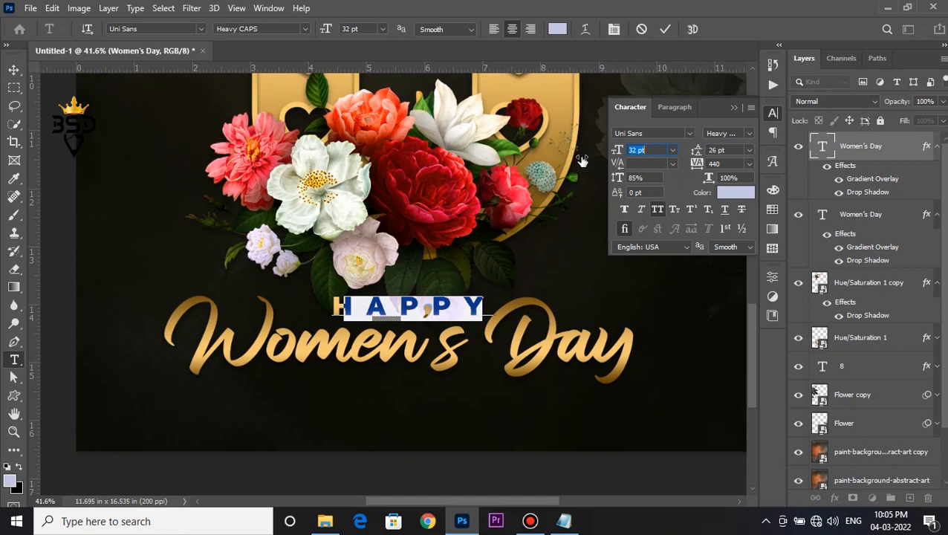
pyautogui.click(660, 30)
pyautogui.press('v')
pyautogui.press('Up')
pyautogui.scroll(5, 438, 316)
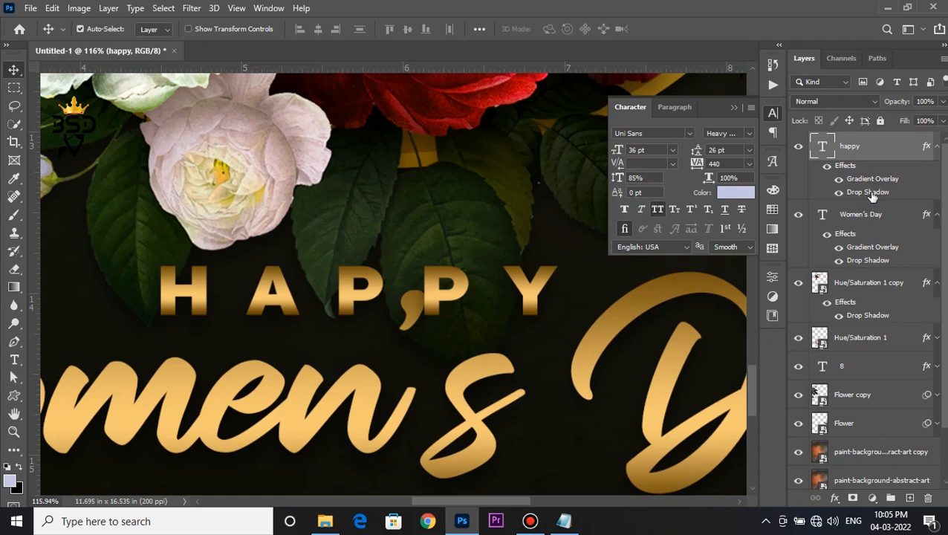
# Step: Reduce the Drop Shadow of the "HAPPY" text to a size of 13 px and shorten its distance
pyautogui.doubleClick(868, 192)
pyautogui.click(653, 225)
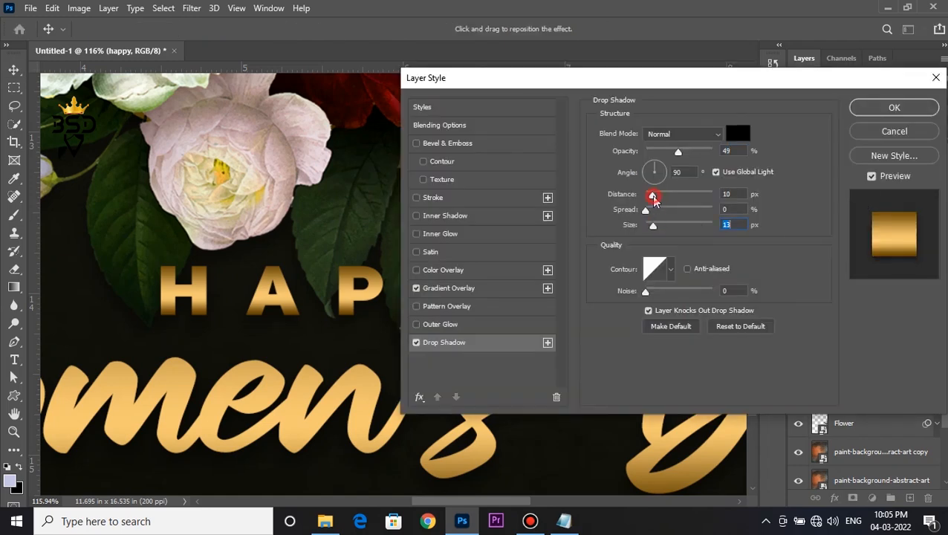
pyautogui.click(651, 195)
pyautogui.click(895, 108)
# Step: Nudge the "HAPPY" text slightly higher above the title and scale it up to about 105% around its centre
pyautogui.scroll(-4, 427, 219)
pyautogui.scroll(-1, 438, 236)
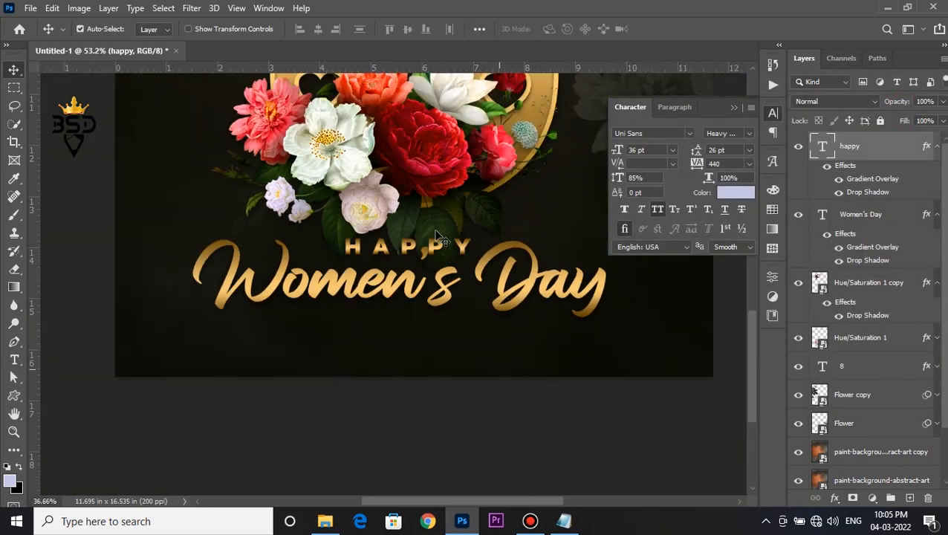
pyautogui.press('Up')
pyautogui.press('Up')
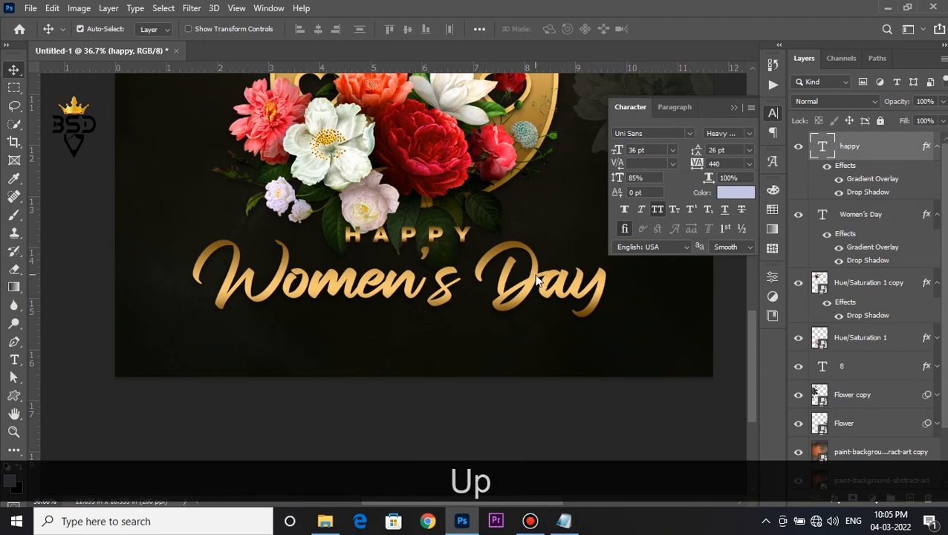
pyautogui.press('Up')
pyautogui.scroll(2, 427, 235)
pyautogui.hotkey('ctrl', 't')
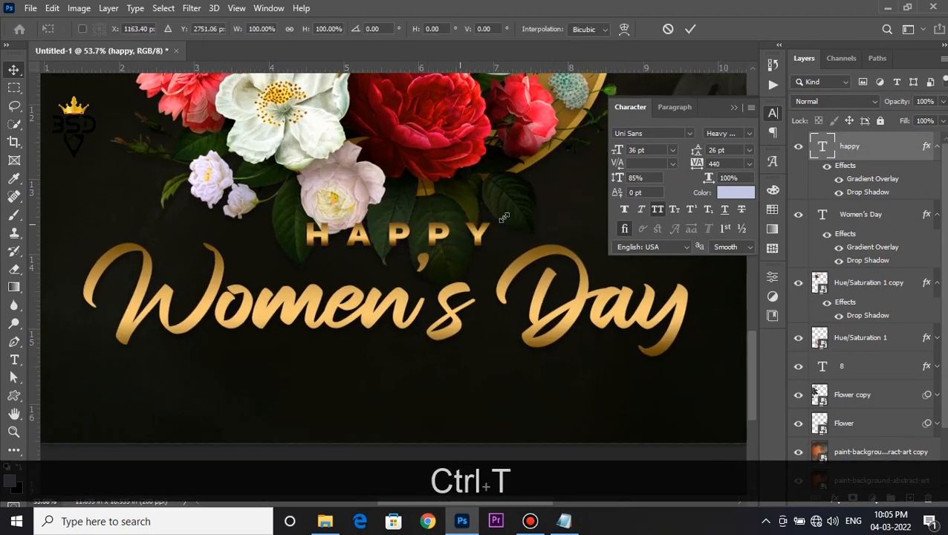
pyautogui.moveTo(508, 218); pyautogui.dragTo(515, 216)
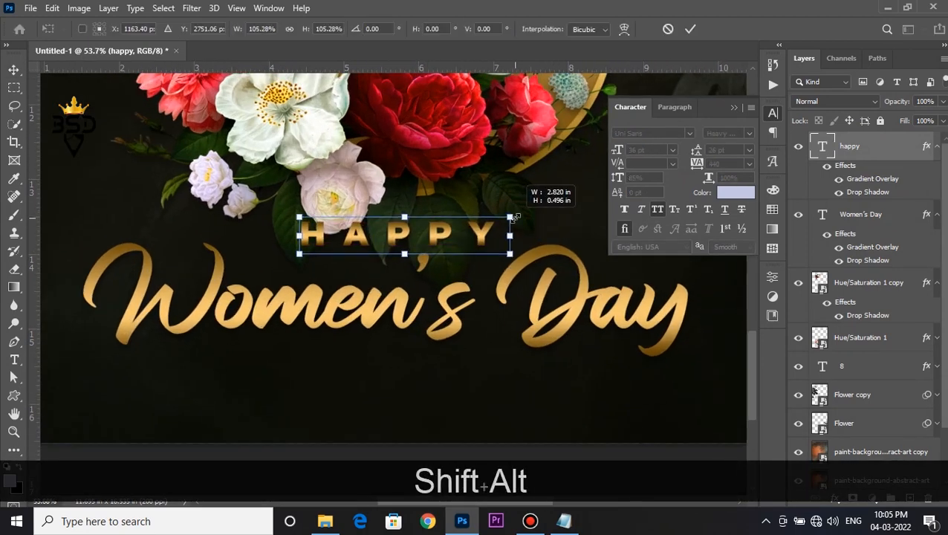
pyautogui.press('Return')
# Step: Select the "Women's Day" text and nudge it up closer to "HAPPY"
pyautogui.scroll(-12, 515, 216)
pyautogui.scroll(3, 404, 402)
pyautogui.moveTo(405, 416); pyautogui.dragTo(434, 343)
pyautogui.rightClick(503, 379)
pyautogui.click(518, 385)
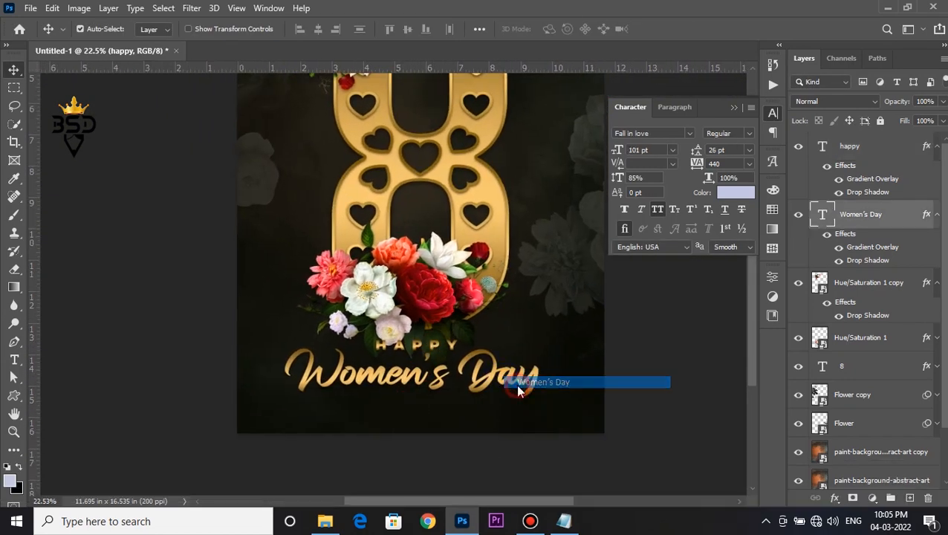
pyautogui.press('Up')
pyautogui.press('Up')
pyautogui.press('Up')
pyautogui.press('Up')
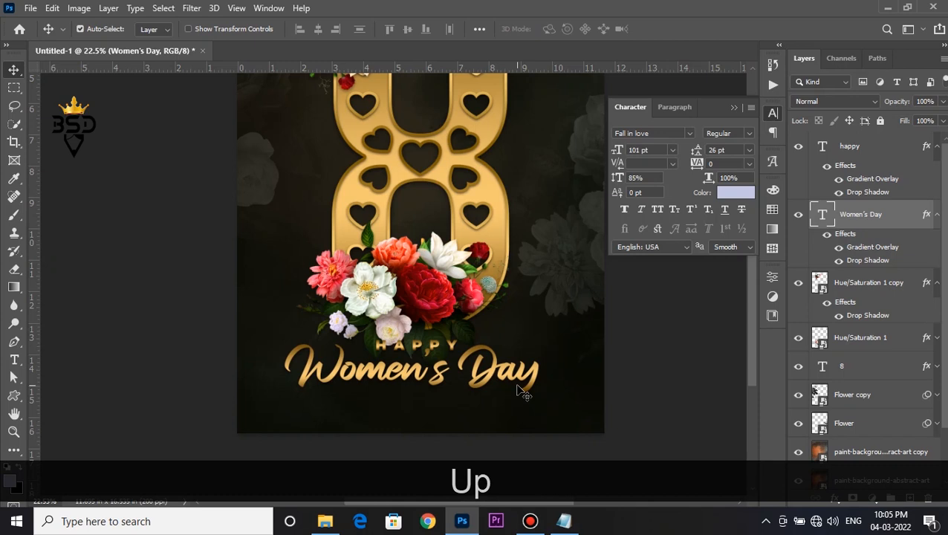
# Step: Scale the "Women's Day" text down around its centre to about 93.6 pt and nudge it slightly down
pyautogui.hotkey('ctrl', 't')
pyautogui.moveTo(543, 344); pyautogui.dragTo(531, 345)
pyautogui.press('Return')
pyautogui.press('Down')
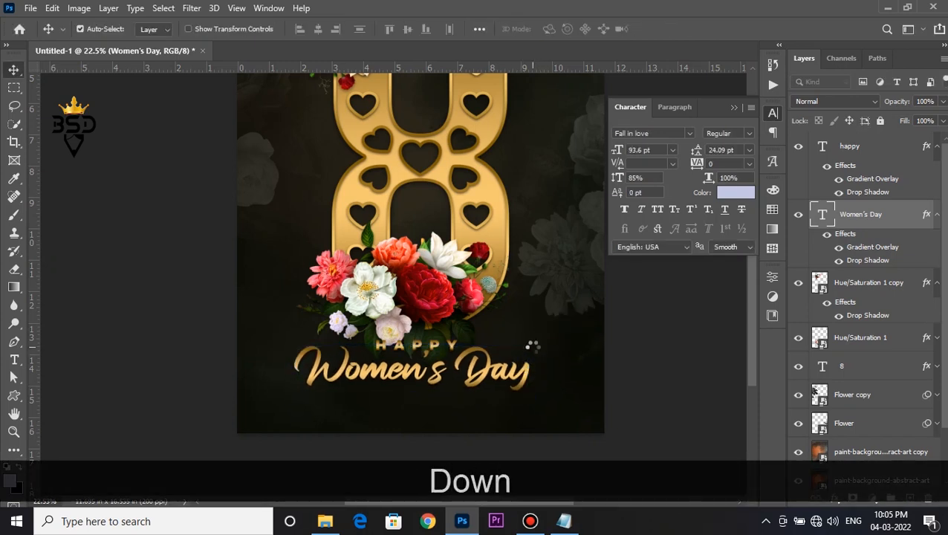
pyautogui.press('Down')
pyautogui.press('Down')
pyautogui.press('Down')
pyautogui.press('Down')
# Step: Scale all layers from "happy" down to "Flower" together to about 97% and shift them slightly up on the poster
pyautogui.scroll(-3, 521, 353)
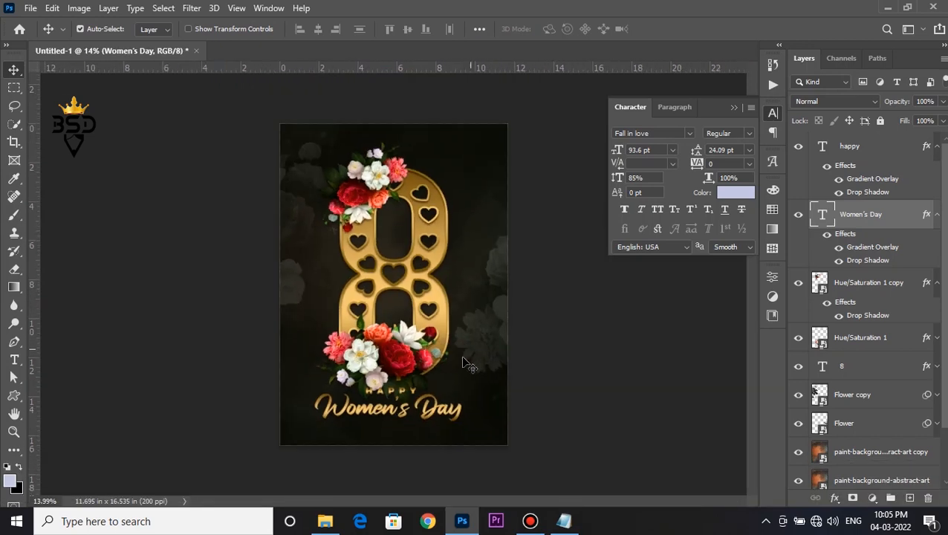
pyautogui.click(862, 162)
pyautogui.keyDown('shift'); pyautogui.click(862, 422); pyautogui.keyUp('shift')
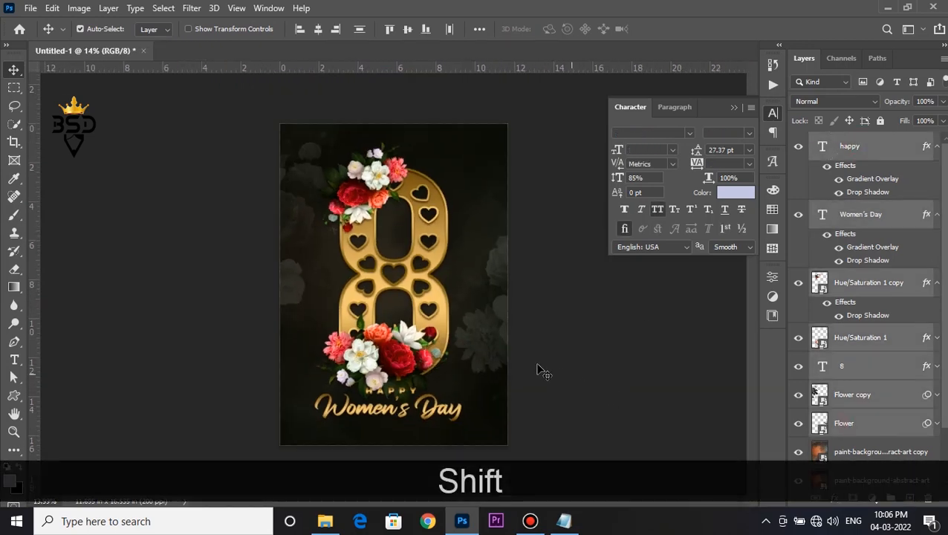
pyautogui.hotkey('ctrl', 't')
pyautogui.click(734, 108)
pyautogui.moveTo(665, 110); pyautogui.dragTo(659, 115)
pyautogui.press('Up')
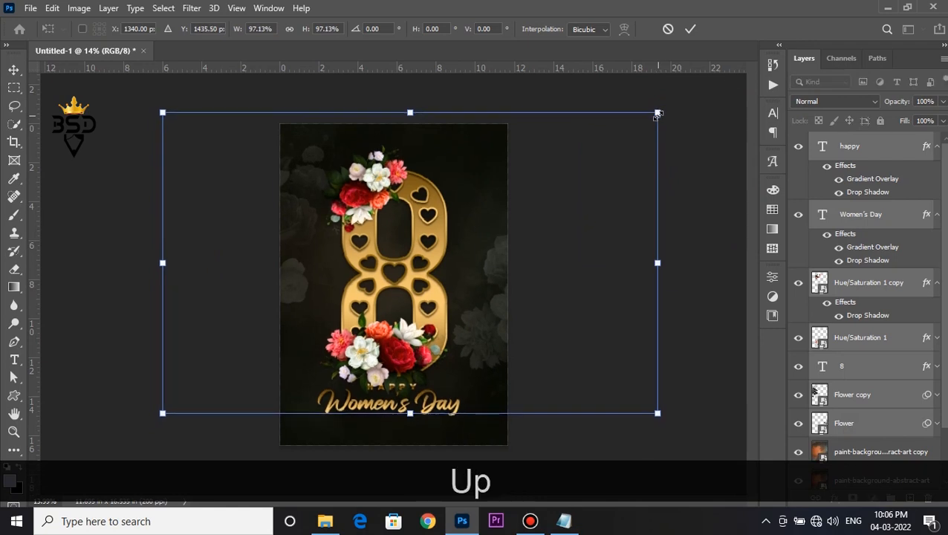
pyautogui.press('Up')
pyautogui.press('Up')
pyautogui.press('Up')
pyautogui.press('Up')
pyautogui.press('Up')
pyautogui.press('Return')
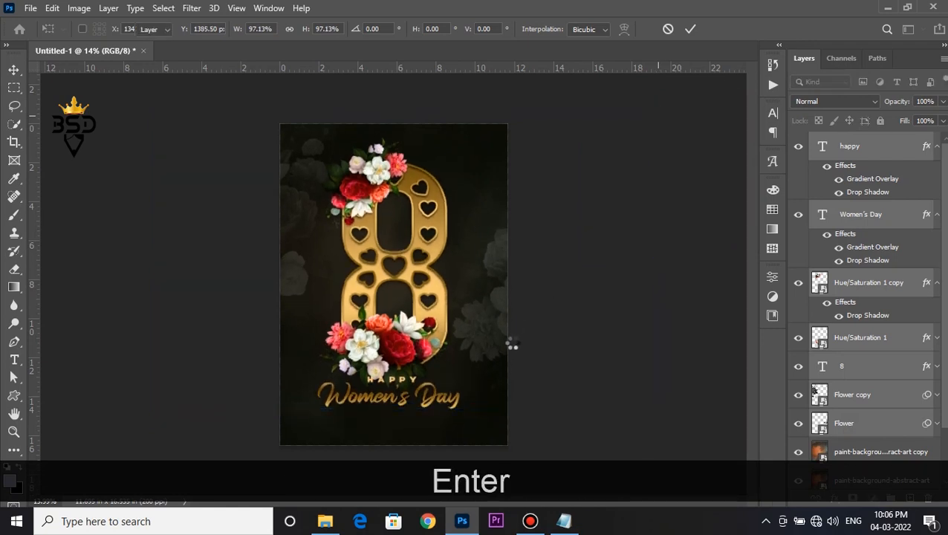
# Step: Switch to Notepad, copy the lorem ipsum placeholder paragraph and return to the poster in Photoshop
pyautogui.scroll(5, 500, 350)
pyautogui.moveTo(499, 349); pyautogui.dragTo(544, 199)
pyautogui.scroll(3, 449, 316)
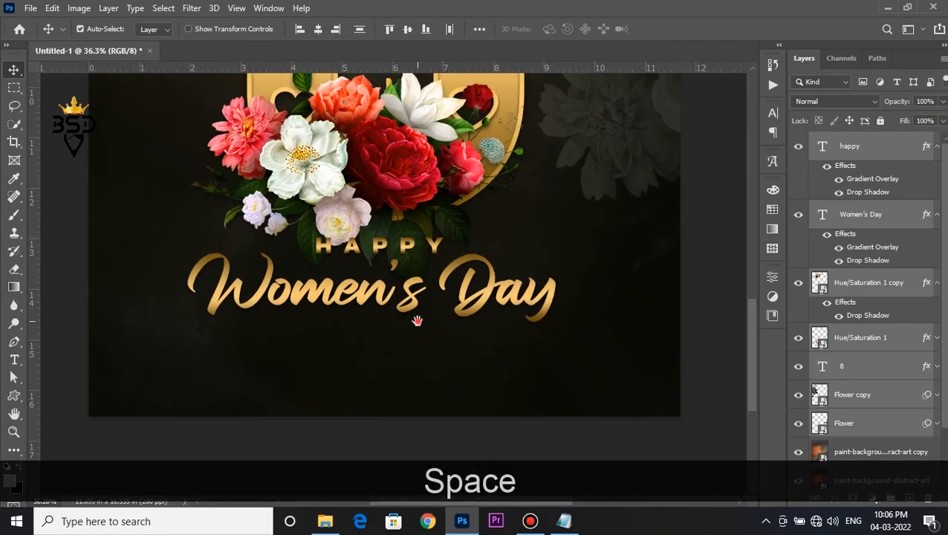
pyautogui.click(564, 521)
pyautogui.moveTo(514, 166); pyautogui.dragTo(177, 140)
pyautogui.hotkey('ctrl', 'c')
pyautogui.click(816, 109)
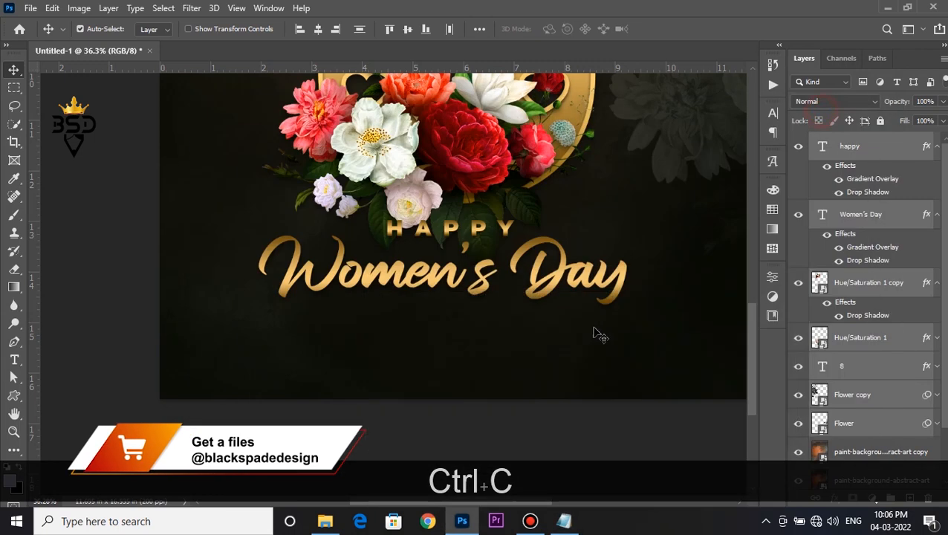
# Step: Paste the lorem ipsum paragraph as a new text layer and move it up to just below the "Women's Day" title
pyautogui.click(431, 424)
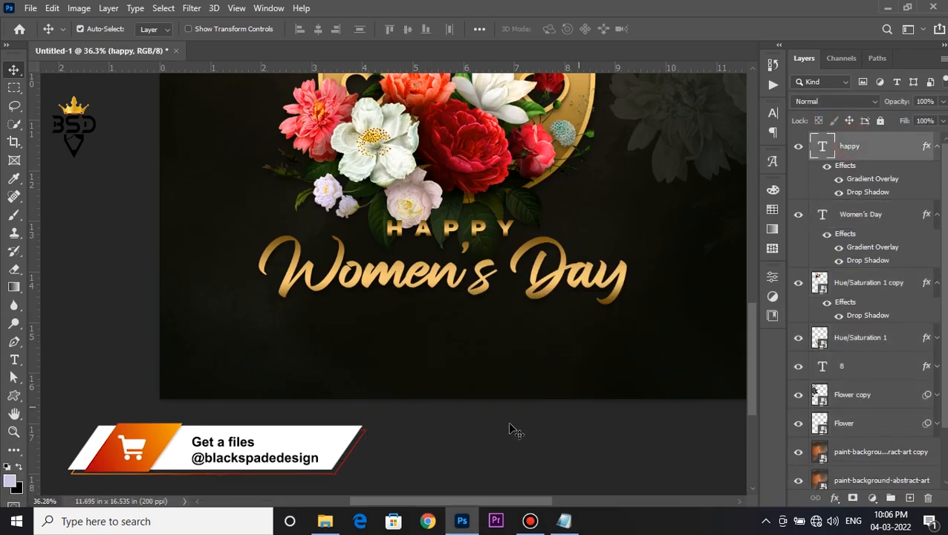
pyautogui.press('t')
pyautogui.click(420, 429)
pyautogui.hotkey('ctrl', 'v')
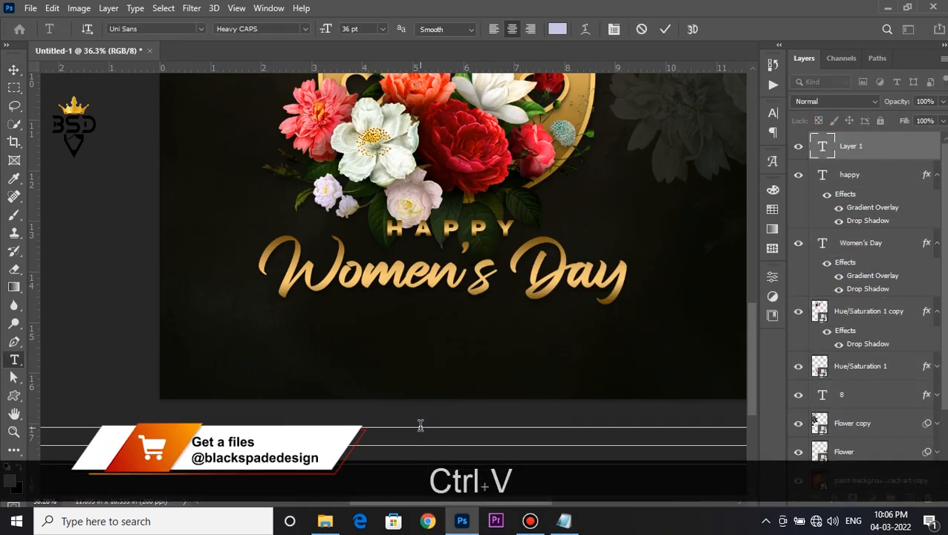
pyautogui.click(665, 29)
pyautogui.press('v')
pyautogui.hotkey('ctrl', 't')
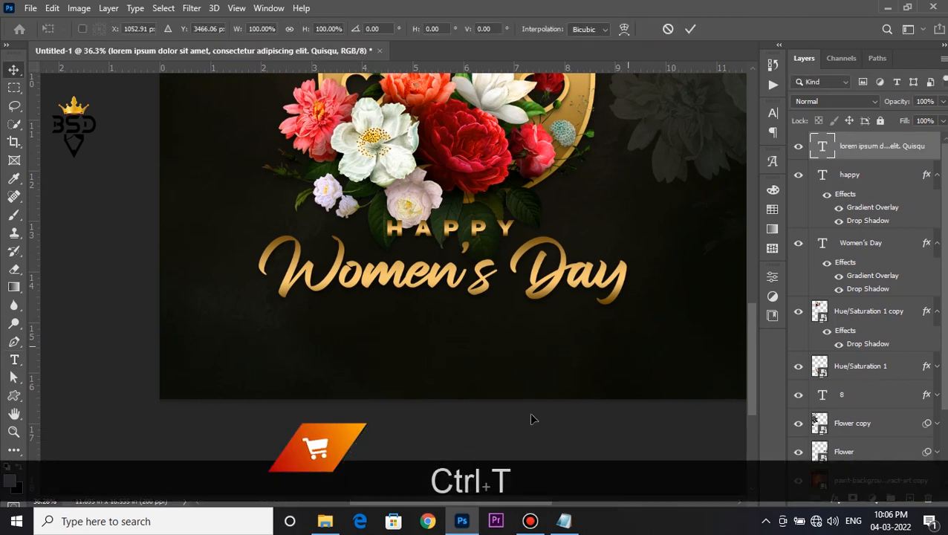
pyautogui.moveTo(515, 426); pyautogui.dragTo(518, 321)
pyautogui.press('Return')
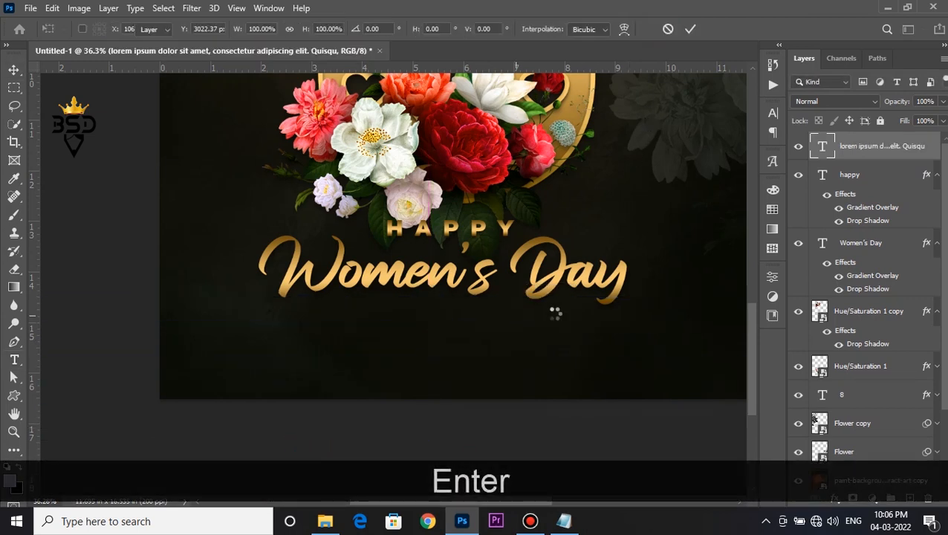
# Step: Set the lorem ipsum paragraph's leading to Auto and its tracking to 0
pyautogui.doubleClick(823, 148)
pyautogui.click(614, 29)
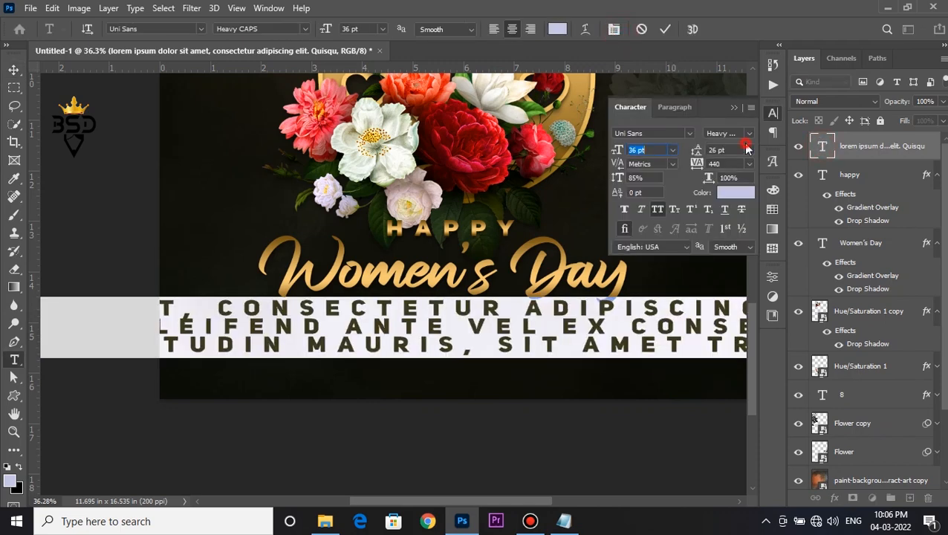
pyautogui.click(751, 153)
pyautogui.click(740, 159)
pyautogui.click(750, 163)
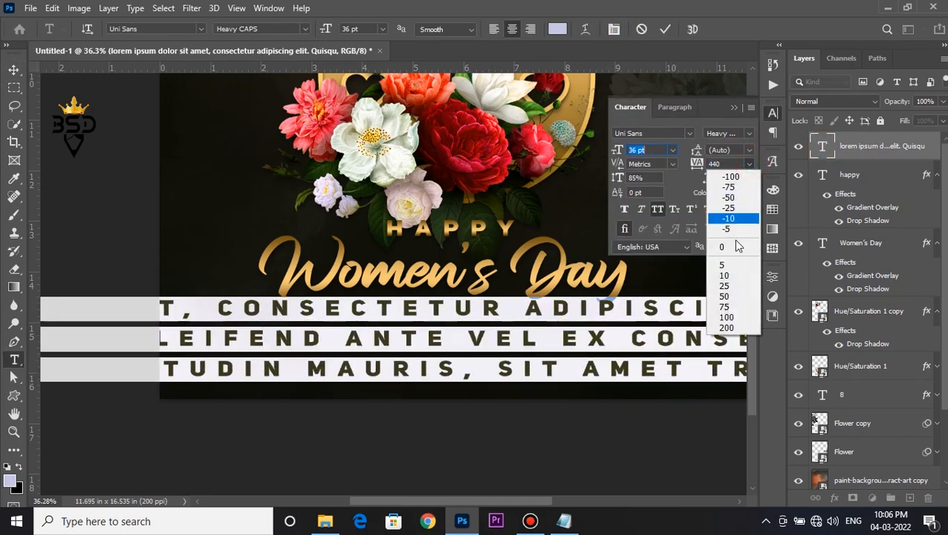
pyautogui.click(730, 245)
# Step: Change the lorem ipsum paragraph's font to Arial Regular and set its vertical scale to 100%
pyautogui.click(690, 134)
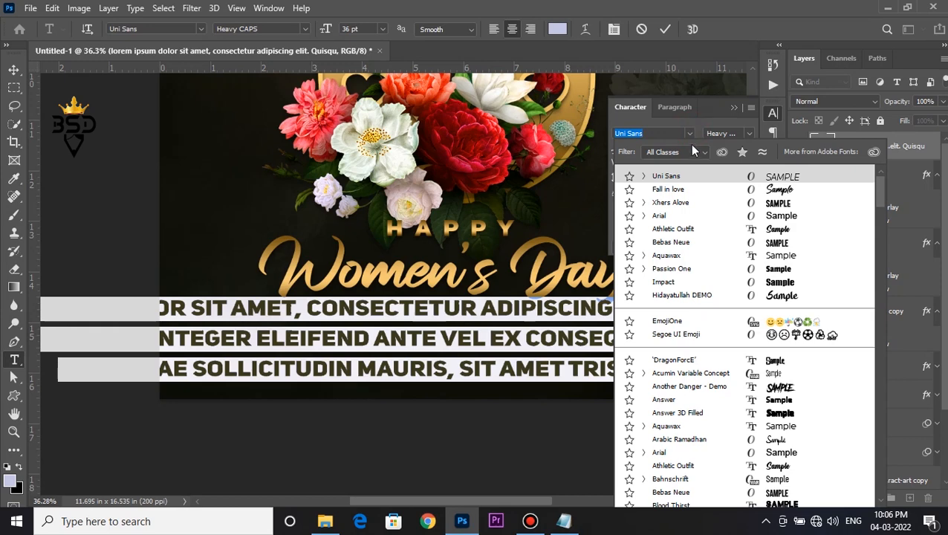
pyautogui.click(659, 215)
pyautogui.click(637, 178)
pyautogui.write('1')
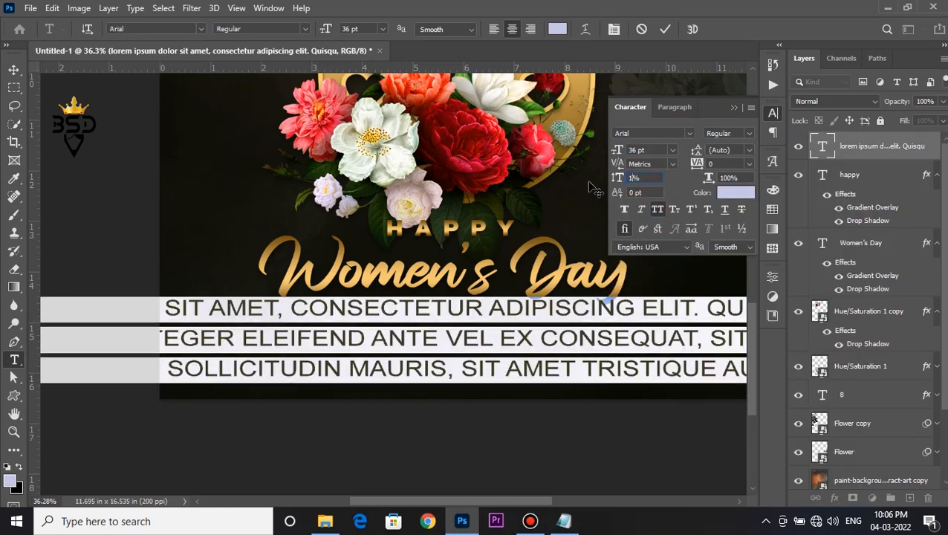
pyautogui.write('00')
pyautogui.press('Return')
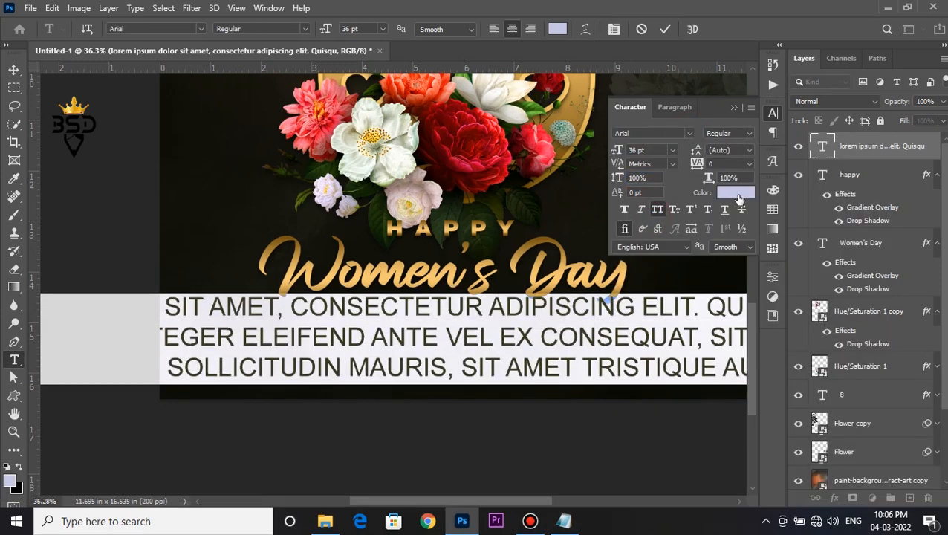
# Step: Colour the lorem ipsum paragraph white and reduce its font size to 11 pt
pyautogui.click(738, 197)
pyautogui.moveTo(644, 232); pyautogui.dragTo(582, 214)
pyautogui.click(880, 206)
pyautogui.moveTo(611, 149); pyautogui.dragTo(598, 150)
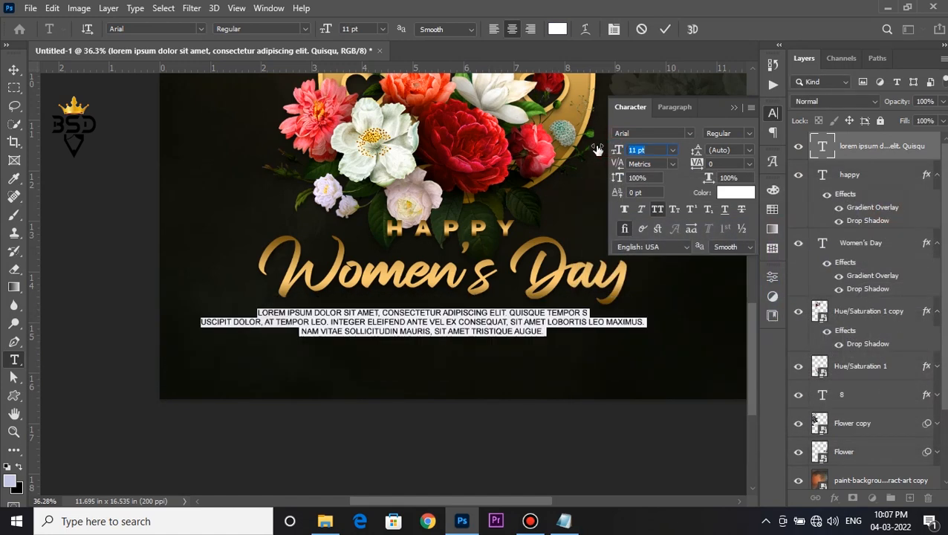
pyautogui.click(664, 29)
# Step: Move the lorem ipsum paragraph right under the title and enlarge it slightly to about 11.41 pt
pyautogui.press('v')
pyautogui.moveTo(503, 324); pyautogui.dragTo(535, 327)
pyautogui.scroll(-2, 534, 335)
pyautogui.hotkey('ctrl', 't')
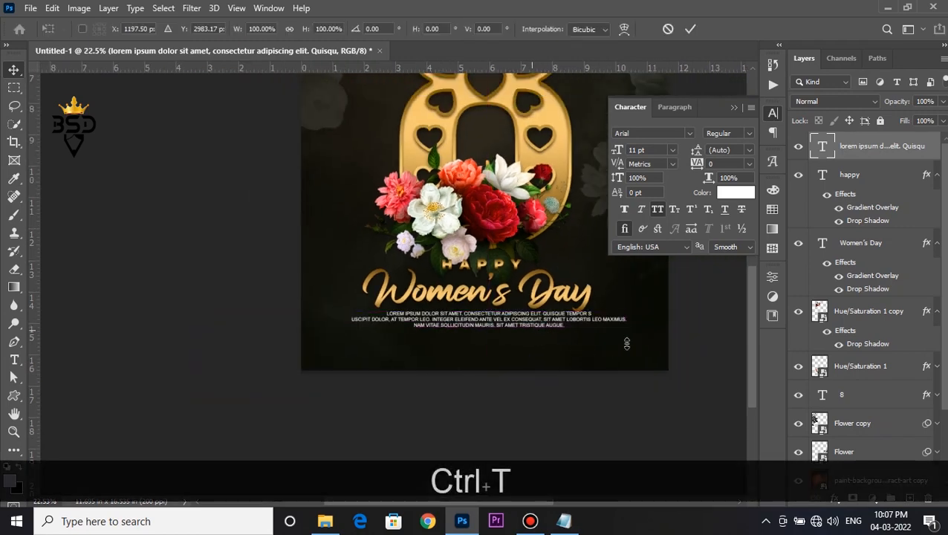
pyautogui.moveTo(630, 335); pyautogui.dragTo(634, 336)
pyautogui.press('Return')
# Step: Nudge the lorem ipsum paragraph down and slightly left to leave space under the title
pyautogui.press('Down')
pyautogui.press('Left')
pyautogui.press('Down')
pyautogui.press('Down')
pyautogui.press('Down')
pyautogui.press('Down')
pyautogui.press('Down')
# Step: Select the "Women's Day" text and nudge it down toward the paragraph to open space under "HAPPY"
pyautogui.scroll(-2, 544, 300)
pyautogui.scroll(5, 411, 375)
pyautogui.moveTo(411, 409); pyautogui.dragTo(453, 254)
pyautogui.rightClick(519, 275)
pyautogui.click(531, 287)
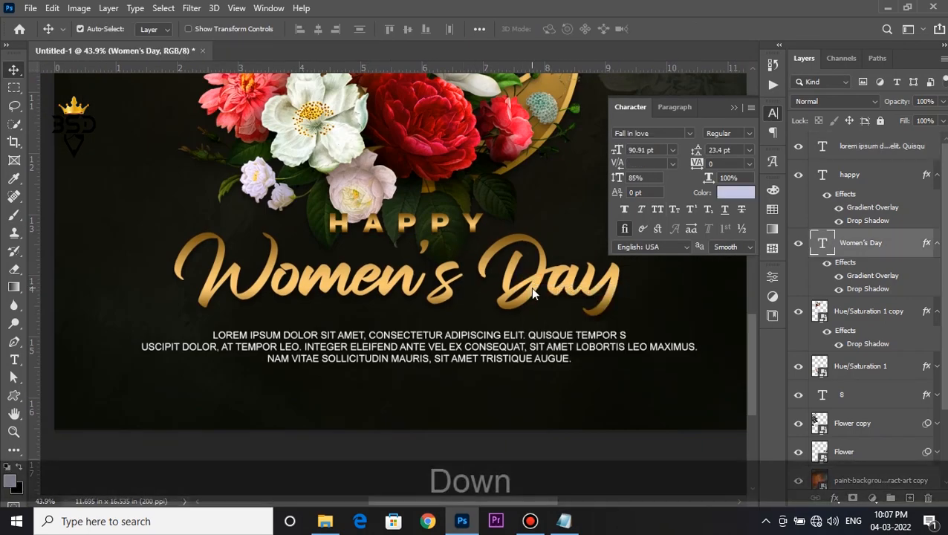
pyautogui.press('Down')
pyautogui.press('Down')
pyautogui.press('Down')
pyautogui.press('Down')
pyautogui.press('Down')
pyautogui.press('Down')
# Step: Move the large faded flower of the "Flower" layer at the poster's right edge down and slightly left
pyautogui.scroll(-10, 485, 272)
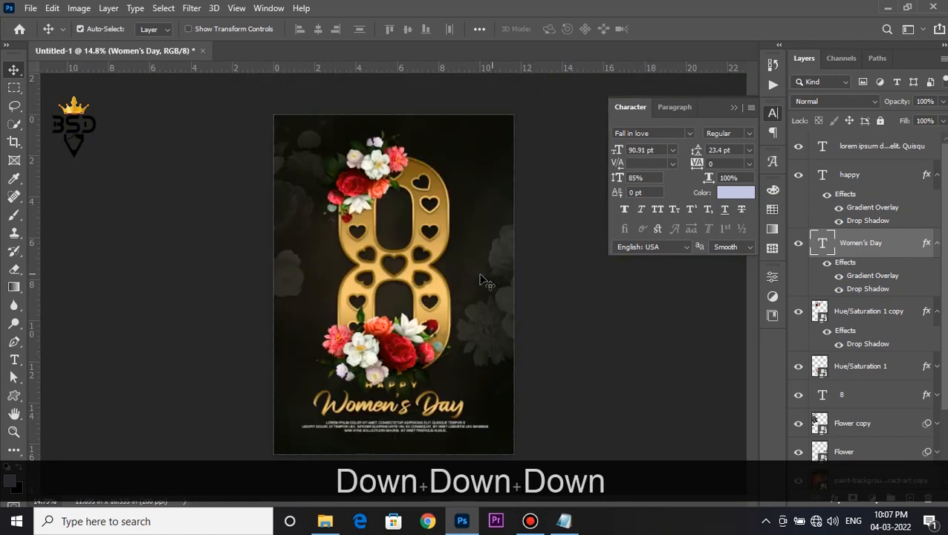
pyautogui.scroll(1, 491, 280)
pyautogui.press('space')
pyautogui.rightClick(512, 318)
pyautogui.click(536, 325)
pyautogui.hotkey('ctrl', 't')
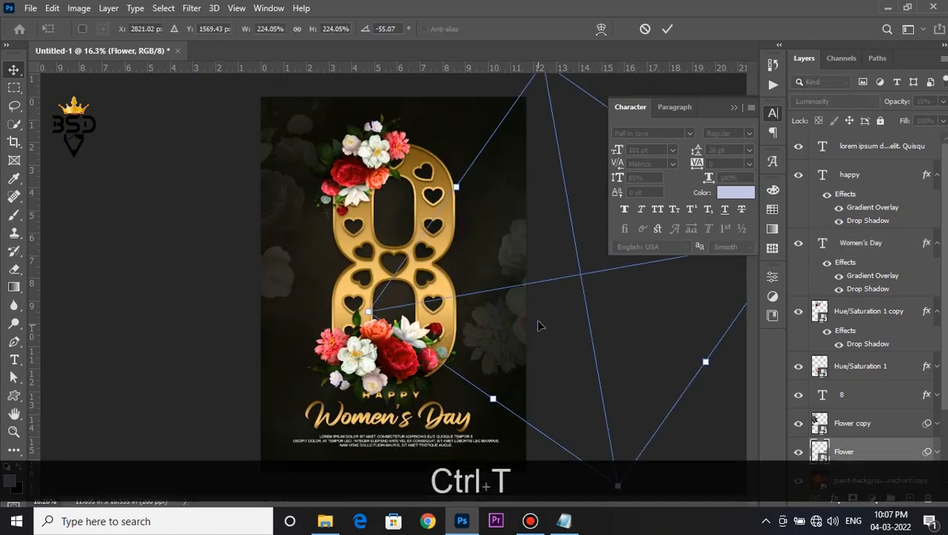
pyautogui.moveTo(544, 340)
pyautogui.mouseDown()
pyautogui.moveTo(545, 356)
pyautogui.moveTo(533, 349)
pyautogui.mouseUp()
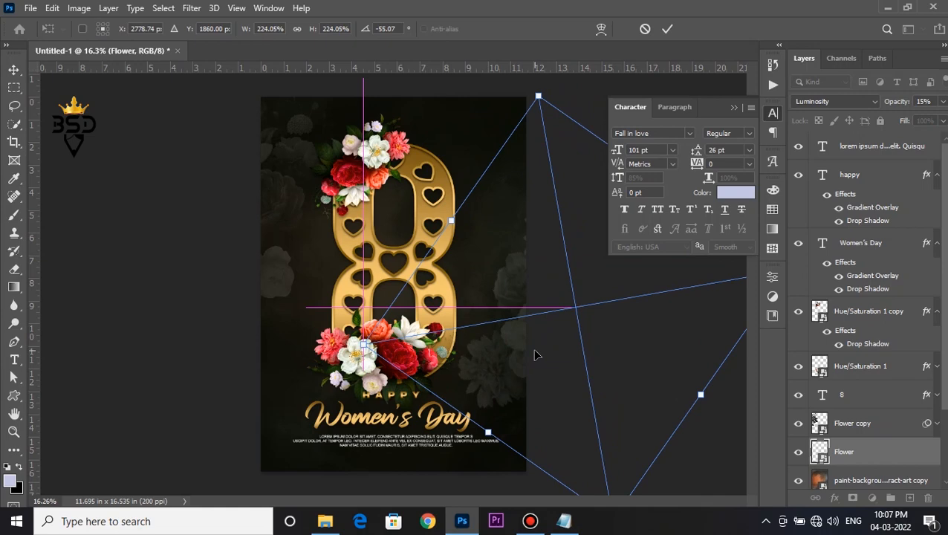
pyautogui.press('Return')
# Step: Load the canvas outline from Layer 0 as a selection and centre "Women's Day", "HAPPY" and the paragraph horizontally on it
pyautogui.scroll(-2, 413, 315)
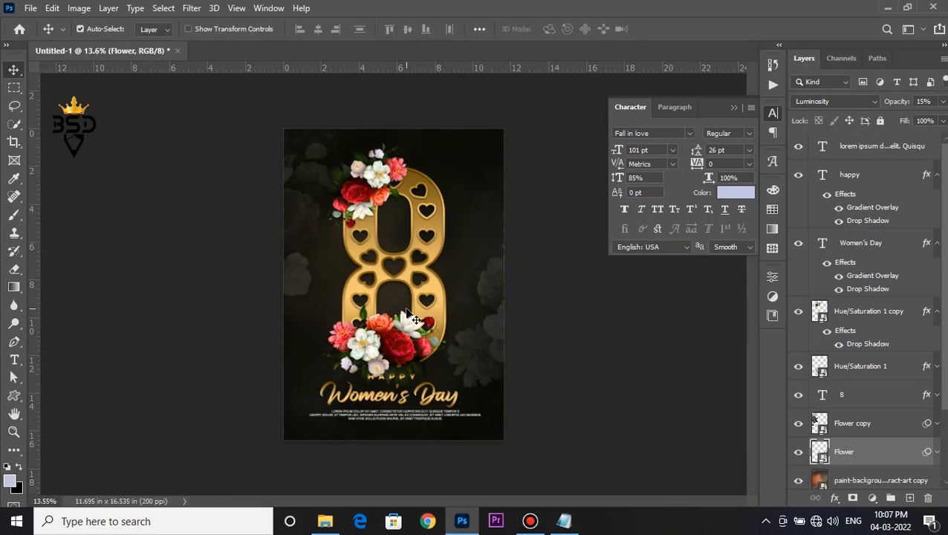
pyautogui.scroll(-3, 942, 223)
pyautogui.click(824, 476)
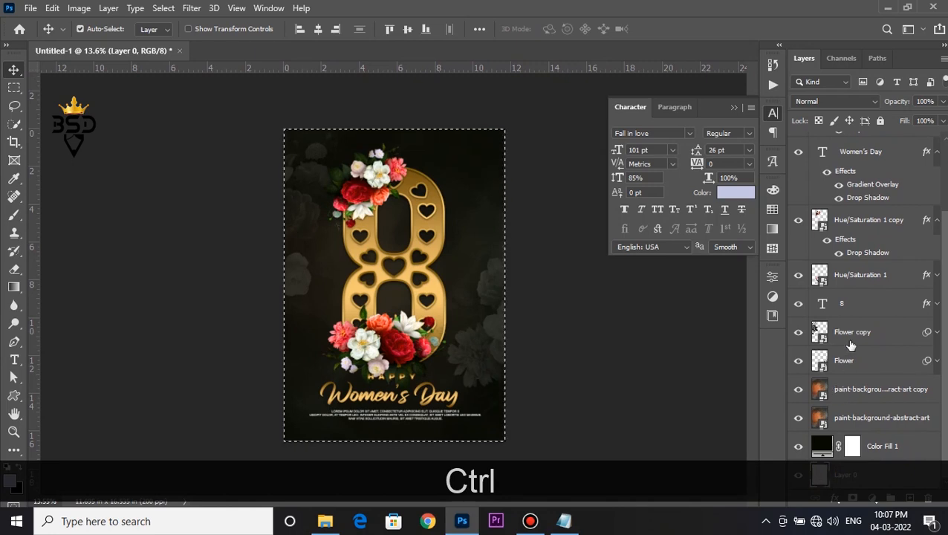
pyautogui.click(847, 152)
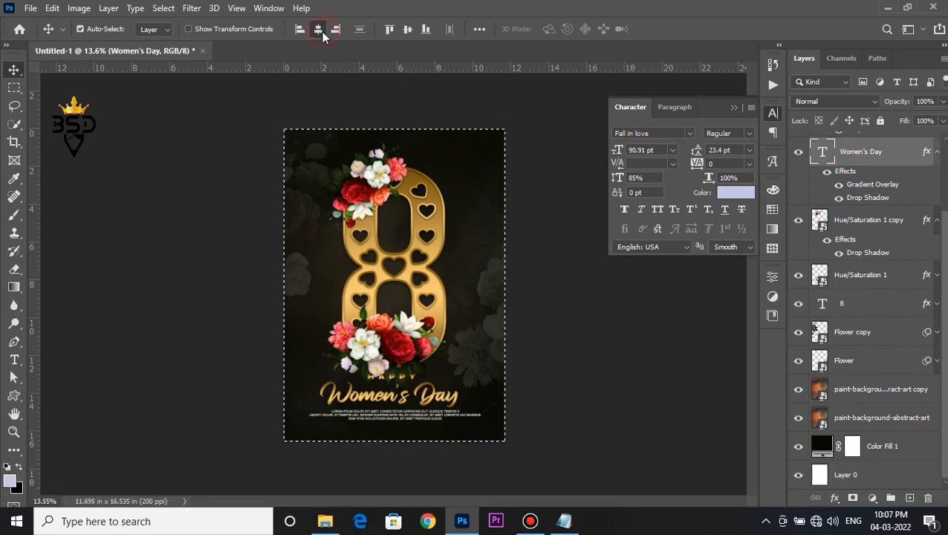
pyautogui.click(319, 29)
pyautogui.scroll(2, 870, 297)
pyautogui.click(868, 173)
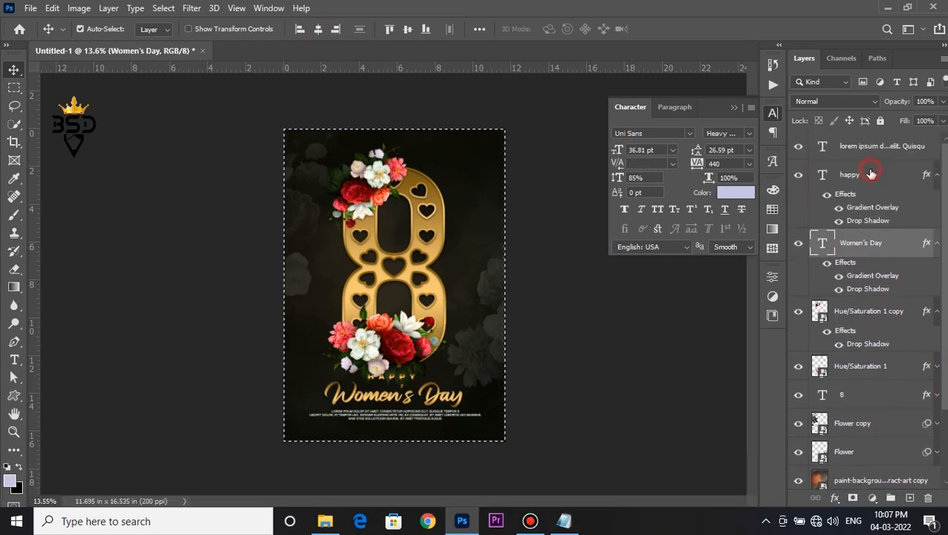
pyautogui.click(319, 33)
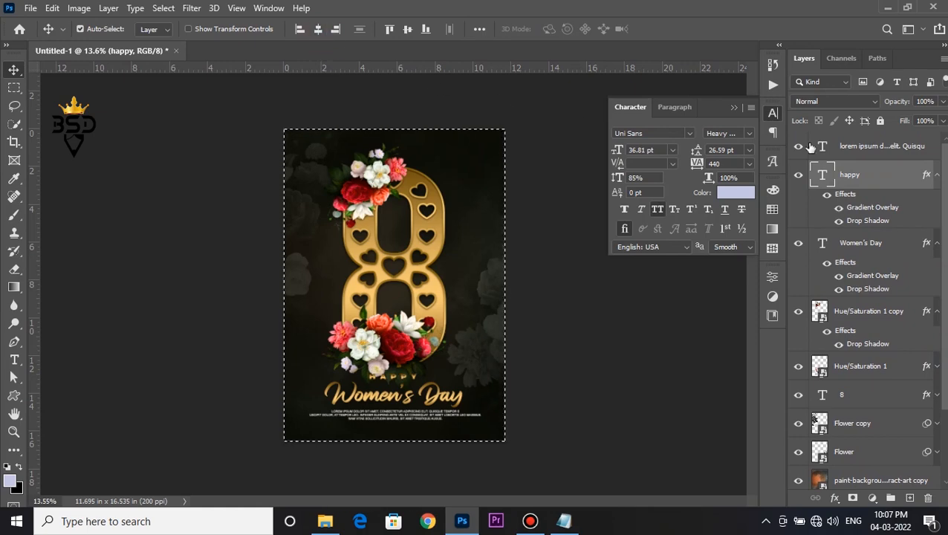
pyautogui.hotkey('alt', ']')
pyautogui.click(317, 29)
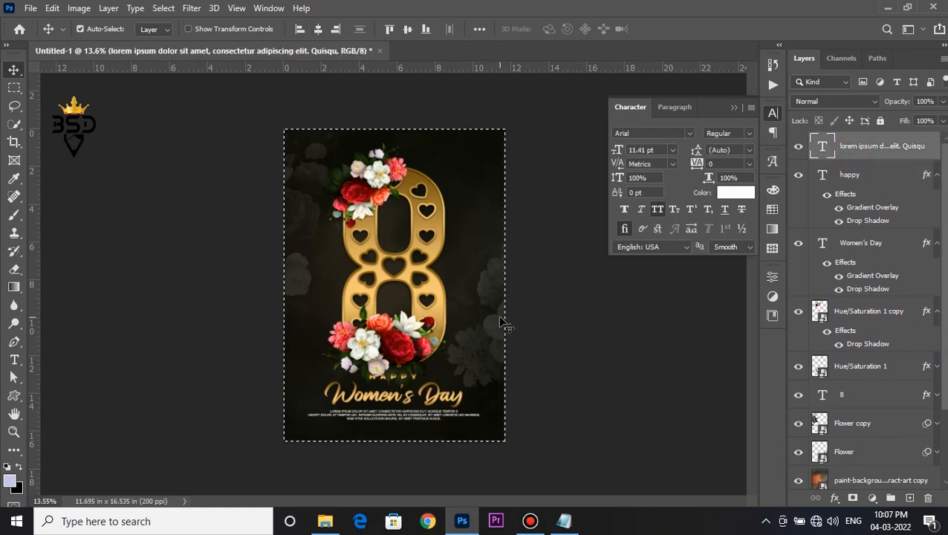
# Step: Deselect the canvas outline and set the lorem ipsum paragraph's leading to 16 pt
pyautogui.hotkey('ctrl', 'd')
pyautogui.scroll(5, 470, 402)
pyautogui.moveTo(449, 417); pyautogui.dragTo(489, 280)
pyautogui.scroll(2, 428, 403)
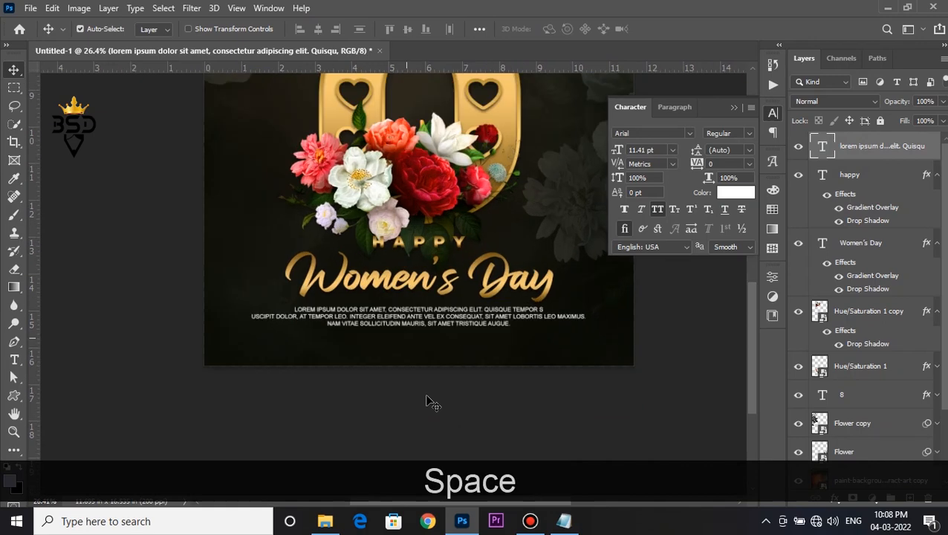
pyautogui.doubleClick(822, 149)
pyautogui.moveTo(693, 146); pyautogui.dragTo(697, 149)
pyautogui.click(666, 29)
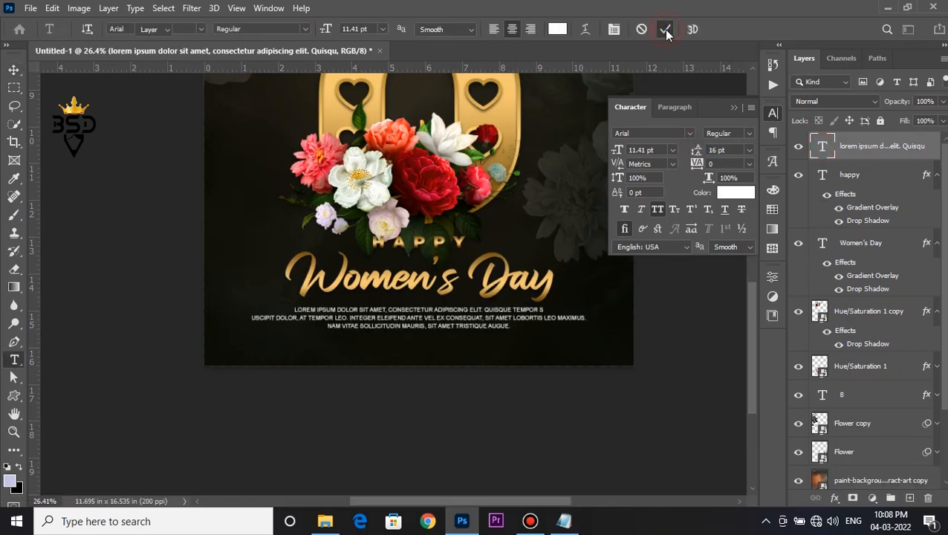
pyautogui.press('v')
pyautogui.scroll(-3, 487, 315)
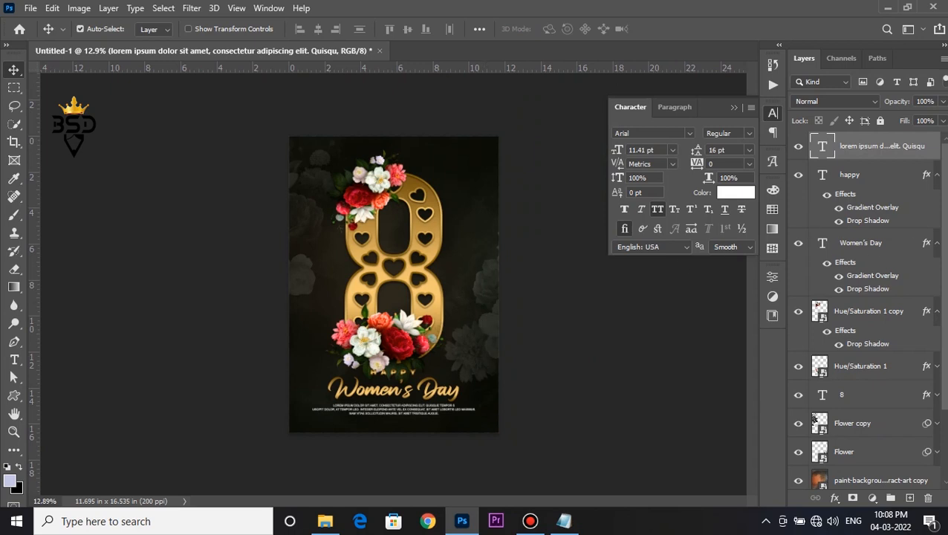
# Step: Add a new layer above the paragraph text, fill it with black and set its Fill to 0%
pyautogui.click(910, 498)
pyautogui.hotkey('ctrl', 'BackSpace')
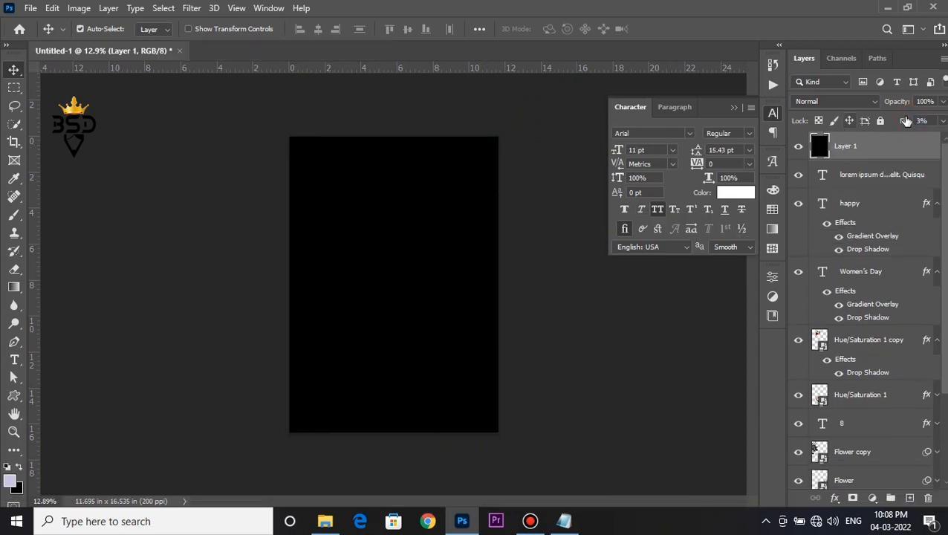
pyautogui.moveTo(903, 121); pyautogui.dragTo(903, 123)
# Step: Give Layer 1 a solid white Stroke of 76 px positioned inside, framing the poster
pyautogui.click(835, 498)
pyautogui.click(862, 403)
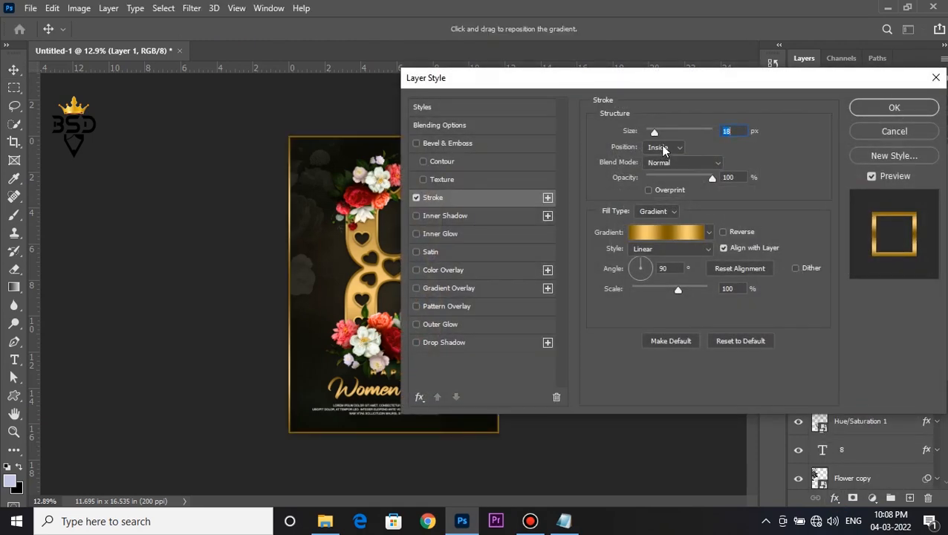
pyautogui.click(664, 212)
pyautogui.moveTo(655, 132); pyautogui.dragTo(665, 132)
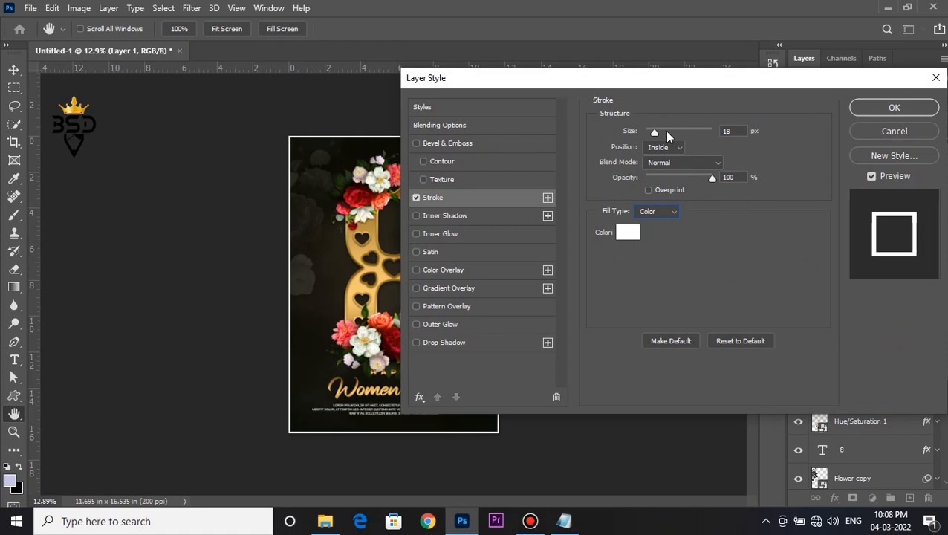
pyautogui.moveTo(666, 130); pyautogui.dragTo(669, 129)
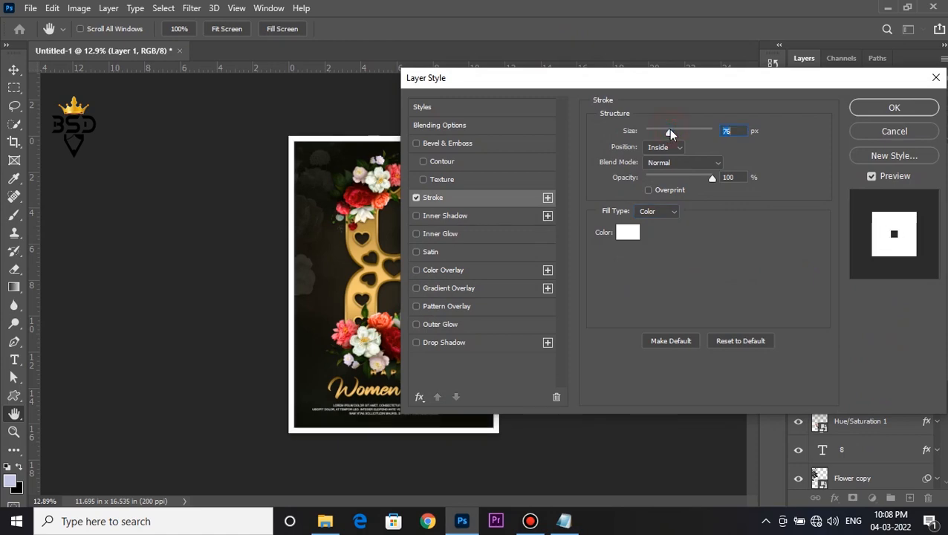
pyautogui.click(858, 107)
pyautogui.click(733, 107)
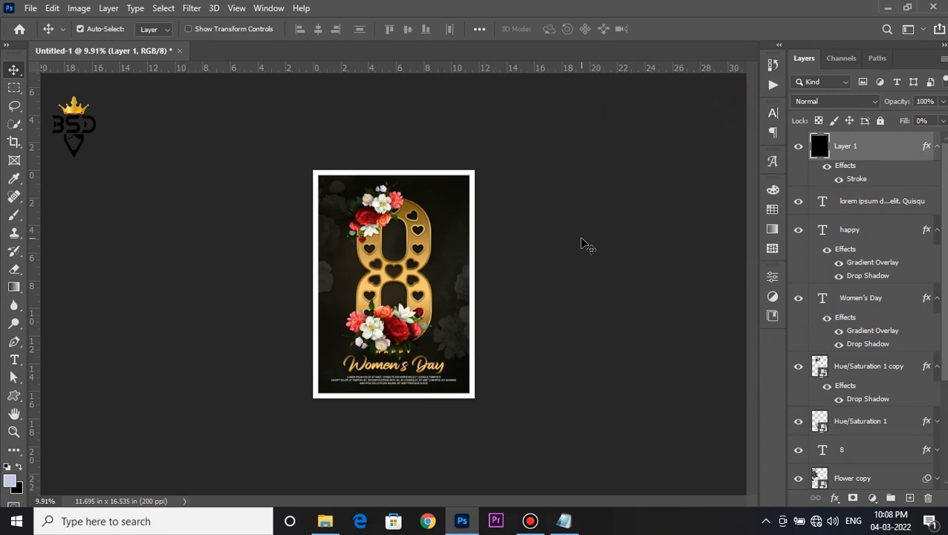
pyautogui.press('z')
pyautogui.rightClick(494, 235)
pyautogui.click(518, 234)
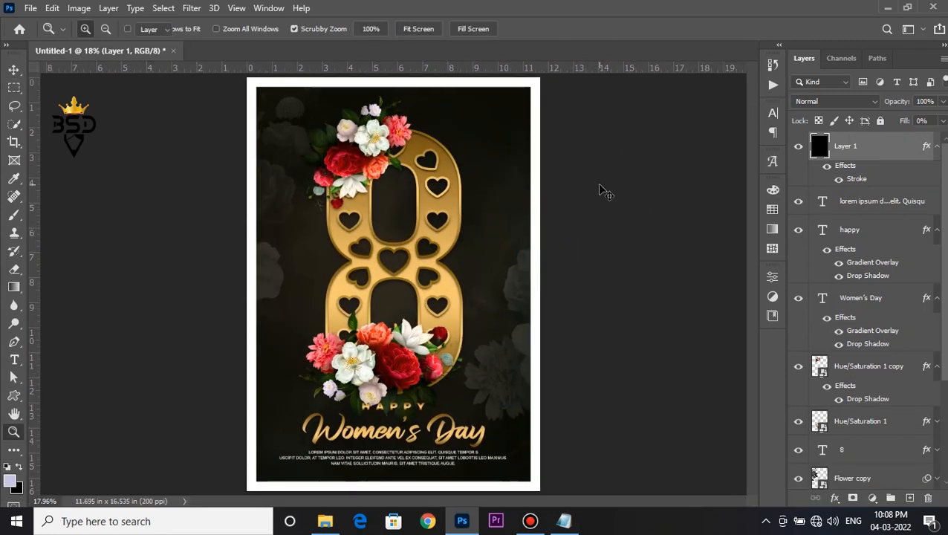
pyautogui.press('v')
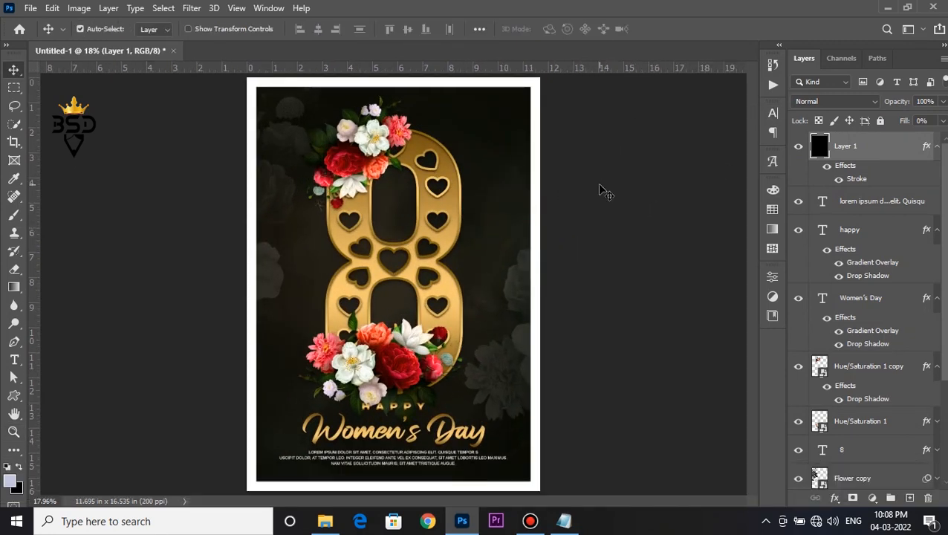